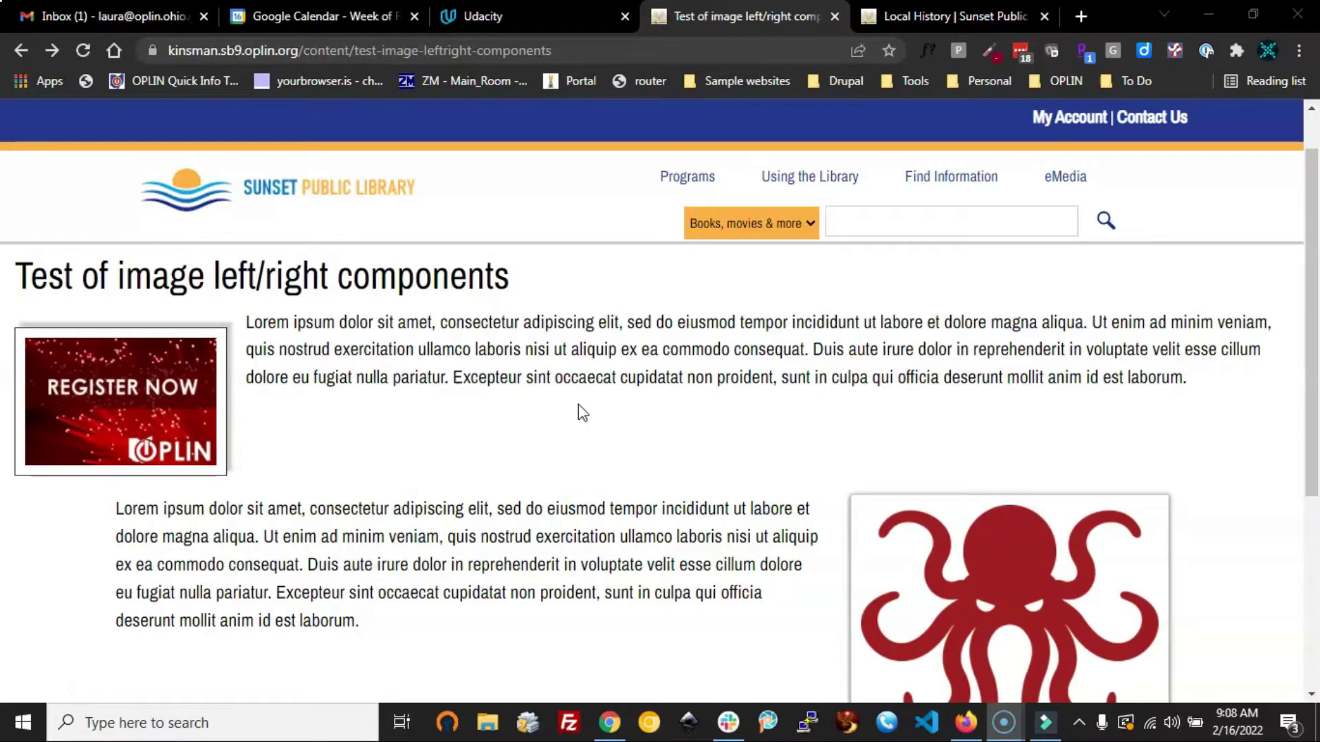
{"action": "left_click", "coordinate": [561, 431]}
{"action": "left_click", "coordinate": [574, 442]}
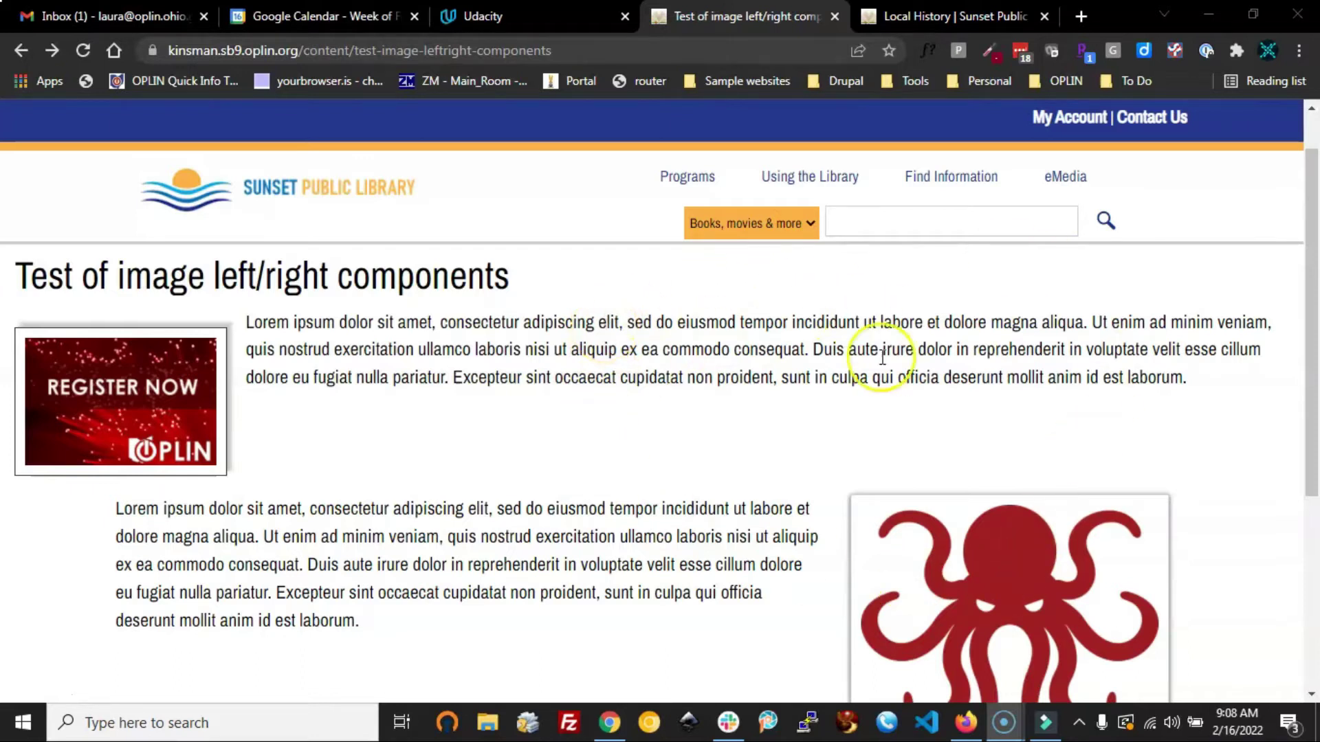
- Switch to the Local History edit page in Firefox and add an Image Left component to it
{"action": "left_click", "coordinate": [963, 724]}
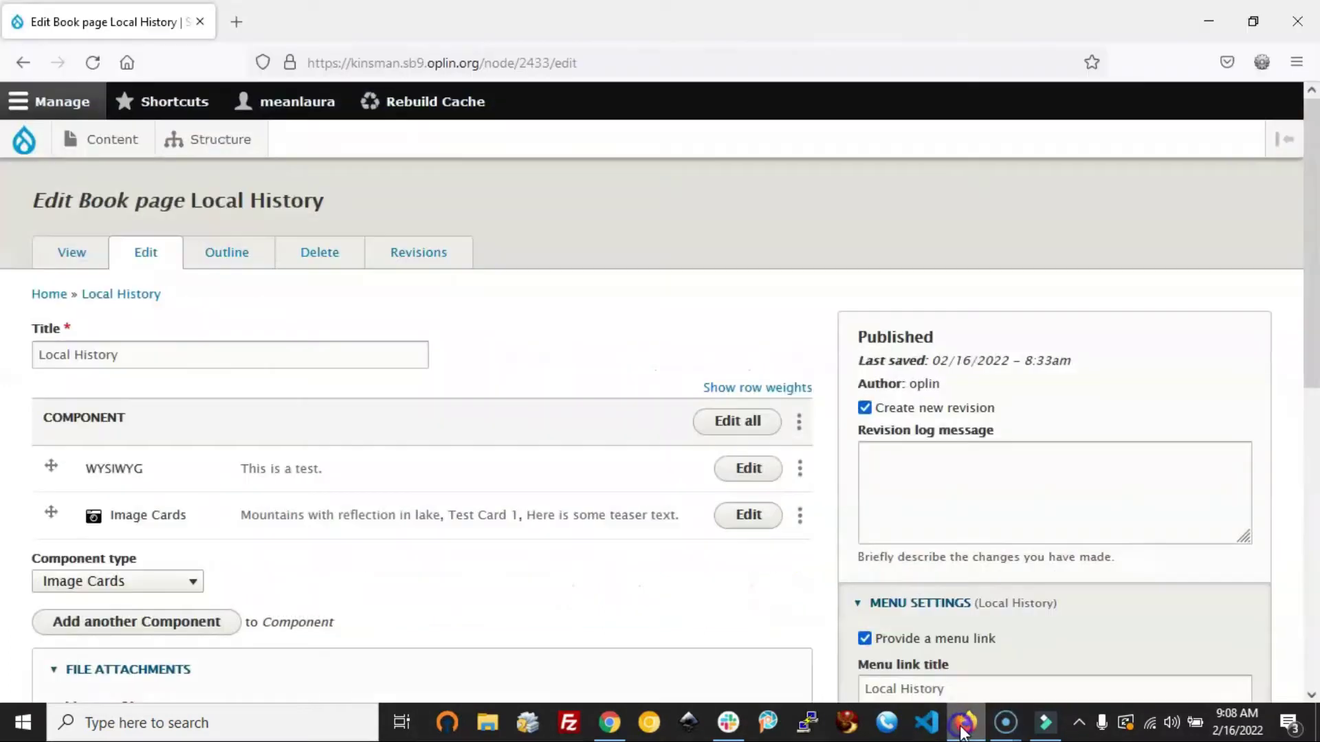
{"action": "left_click", "coordinate": [557, 305]}
{"action": "left_click", "coordinate": [183, 583]}
{"action": "left_click", "coordinate": [118, 403]}
{"action": "left_click", "coordinate": [153, 625]}
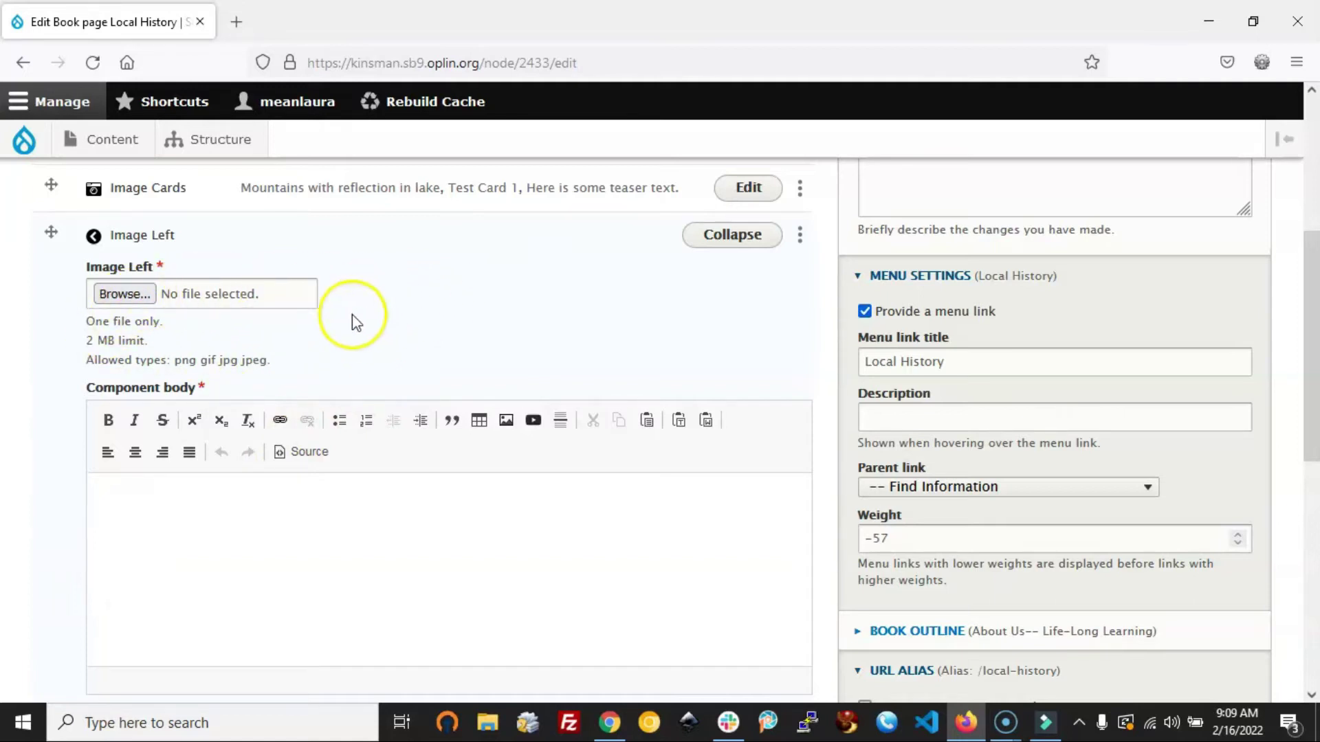
- Upload alpine-alps-calm_2.jpg to the Image Left component and give it the alternative text "Mountains with a lake"
{"action": "left_click", "coordinate": [140, 292]}
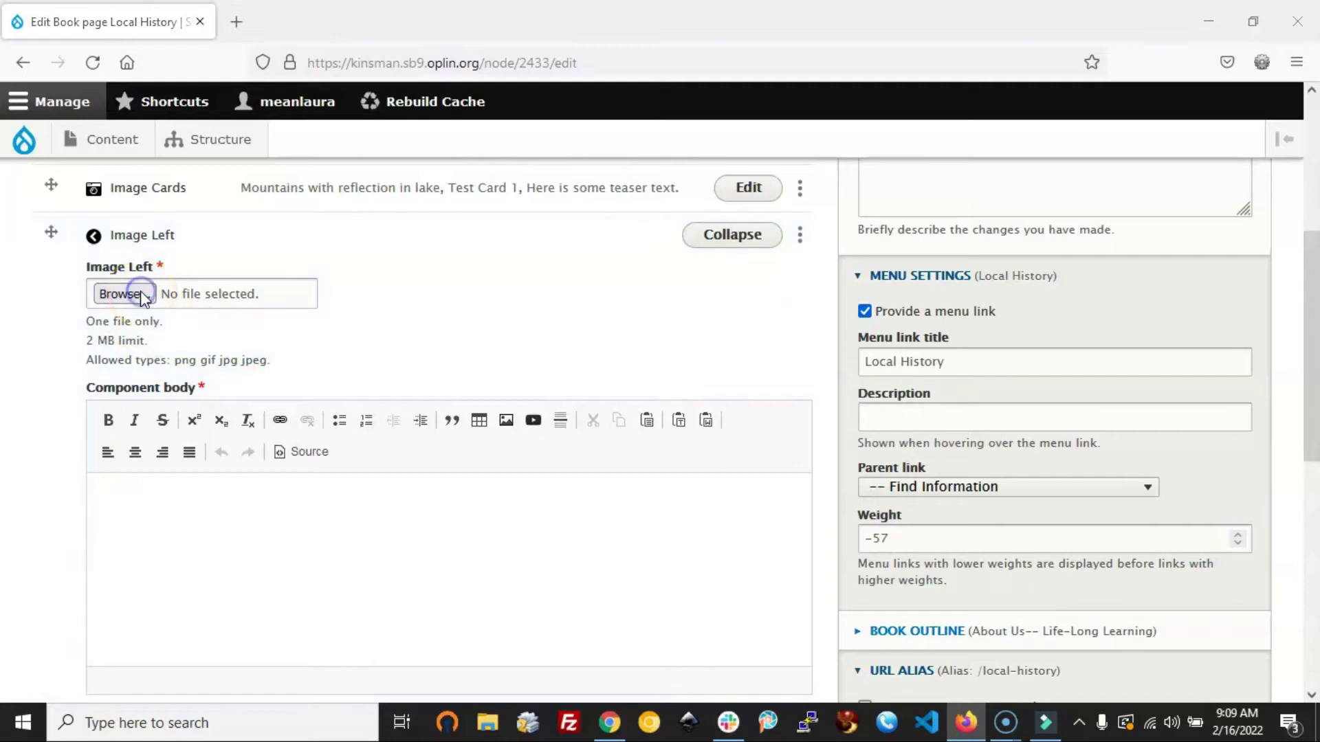
{"action": "double_click", "coordinate": [590, 155]}
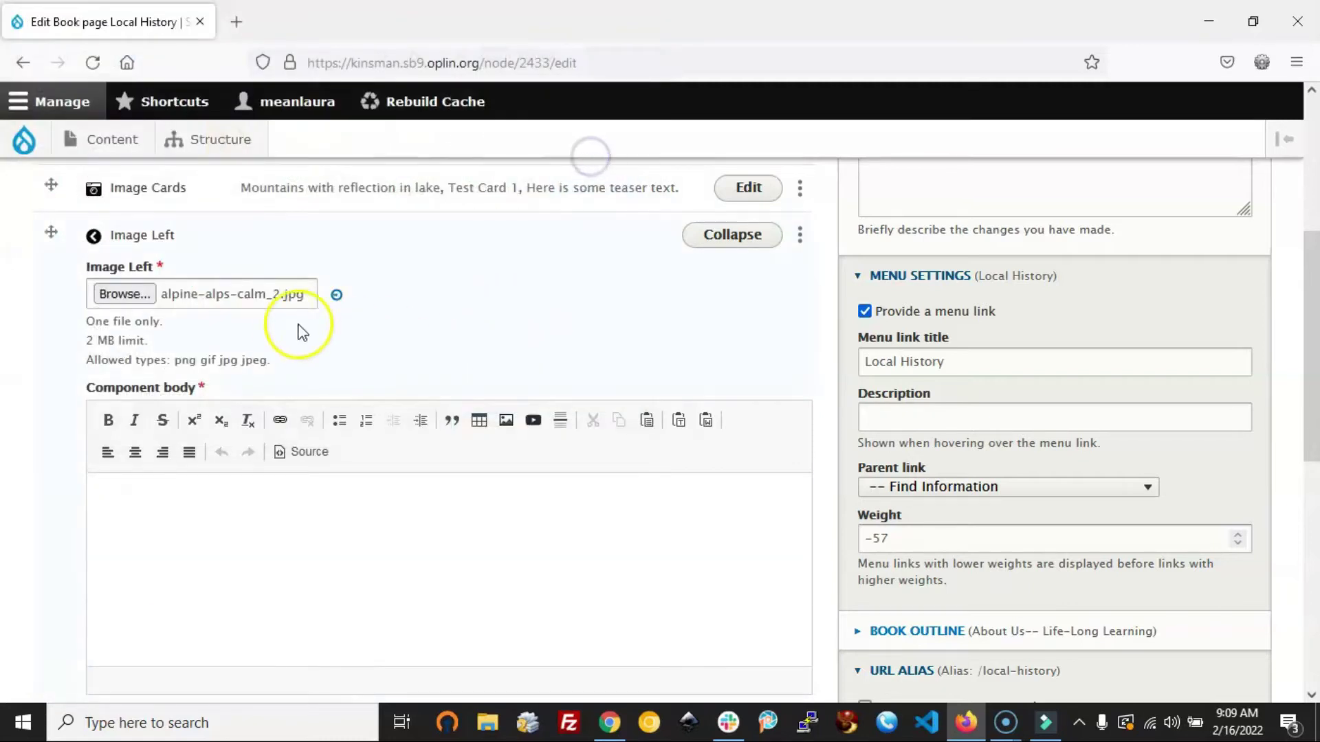
{"action": "left_click", "coordinate": [231, 410]}
{"action": "type", "text": "Mountains wi"}
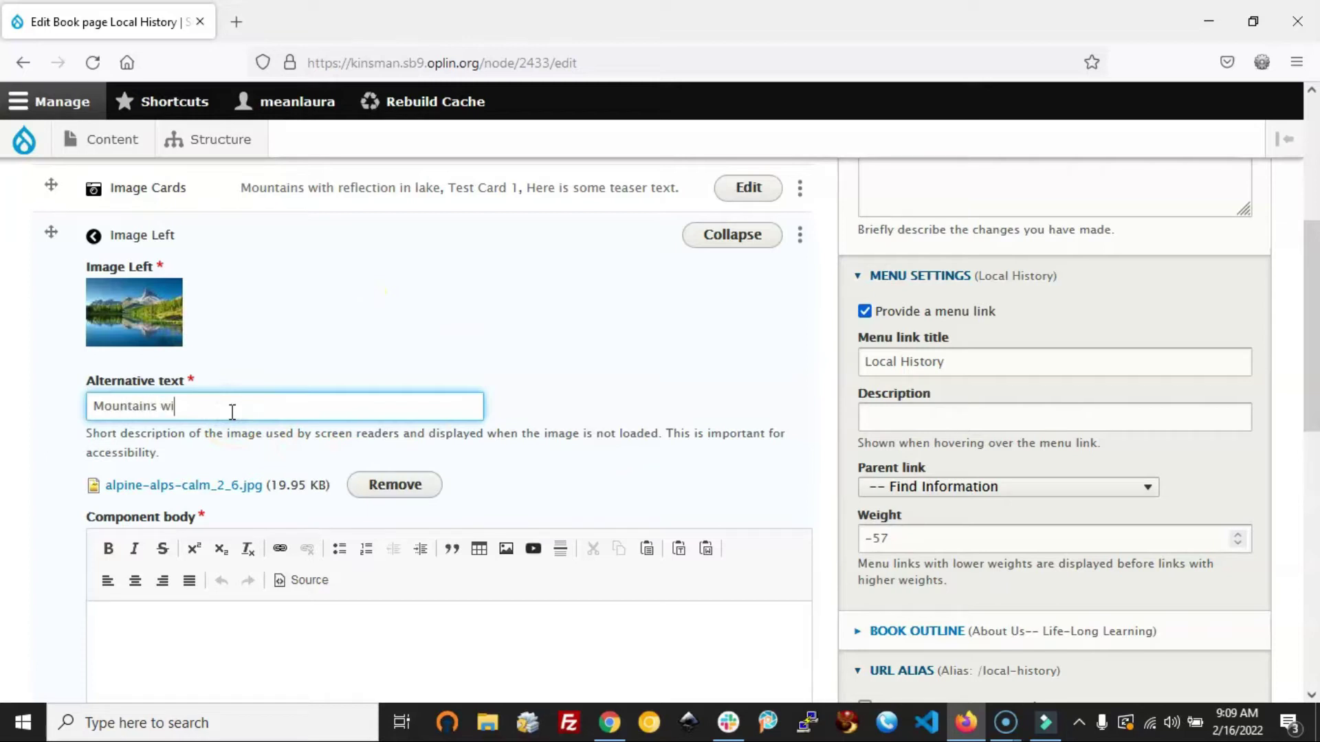
{"action": "type", "text": "th a la"}
{"action": "left_click", "coordinate": [477, 314]}
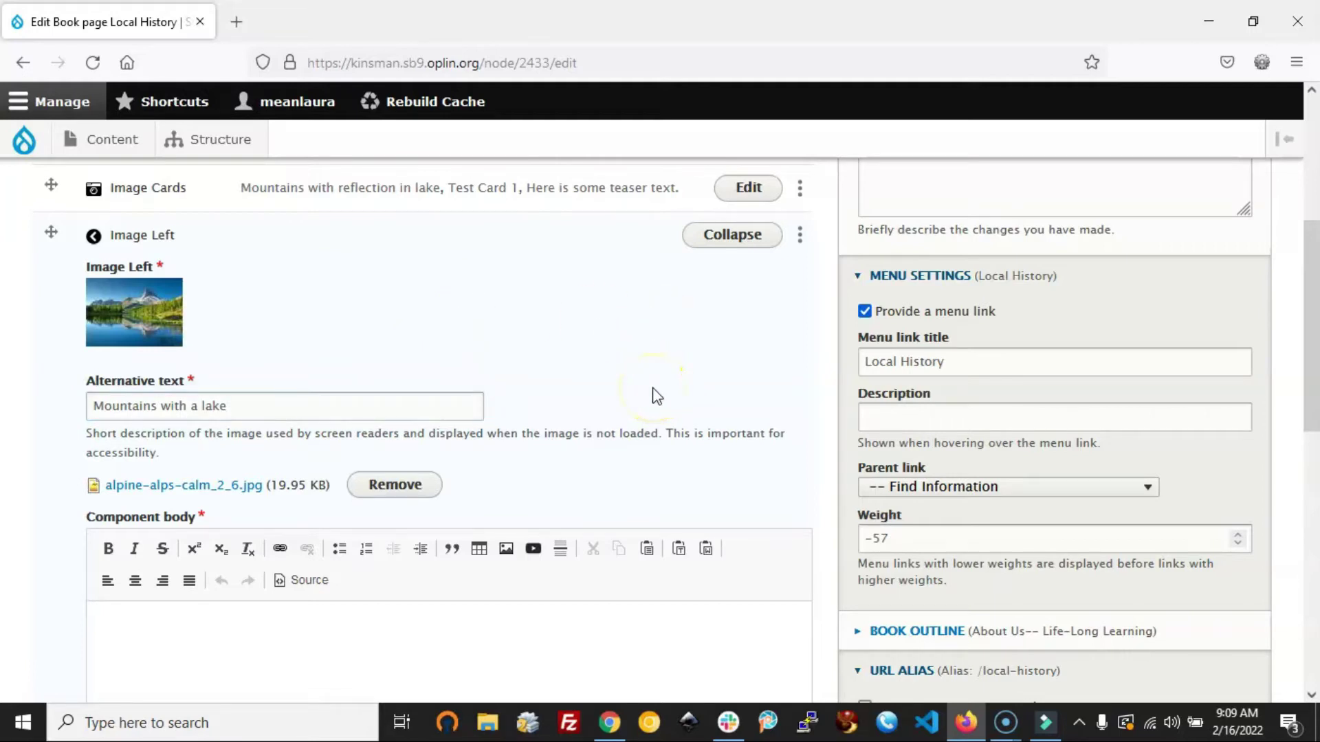
- Fill the Image Left component body with a paragraph of repeated copies of "This is some test text."
{"action": "scroll", "coordinate": [657, 397], "scroll_direction": "down", "scroll_amount": 3}
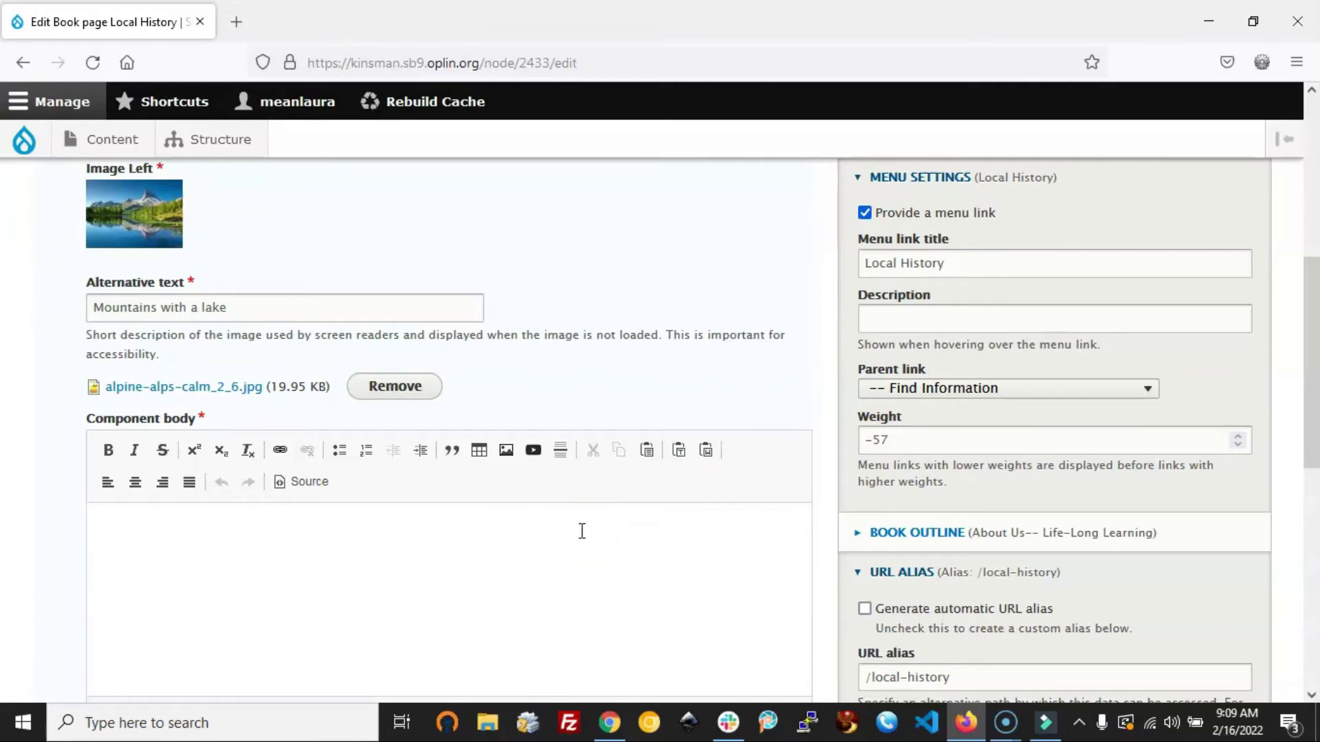
{"action": "left_click", "coordinate": [427, 546]}
{"action": "type", "text": "This is some test text."}
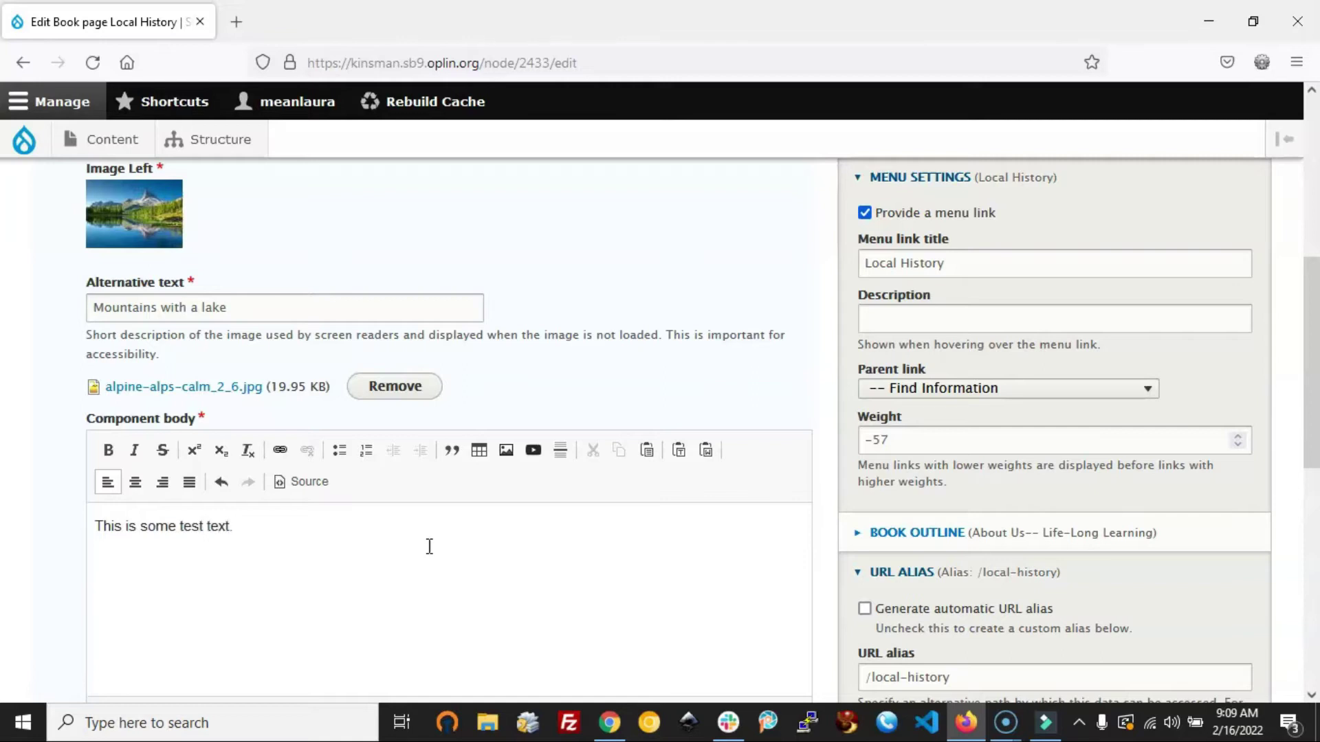
{"action": "left_click_drag", "start_coordinate": [268, 528], "coordinate": [88, 525]}
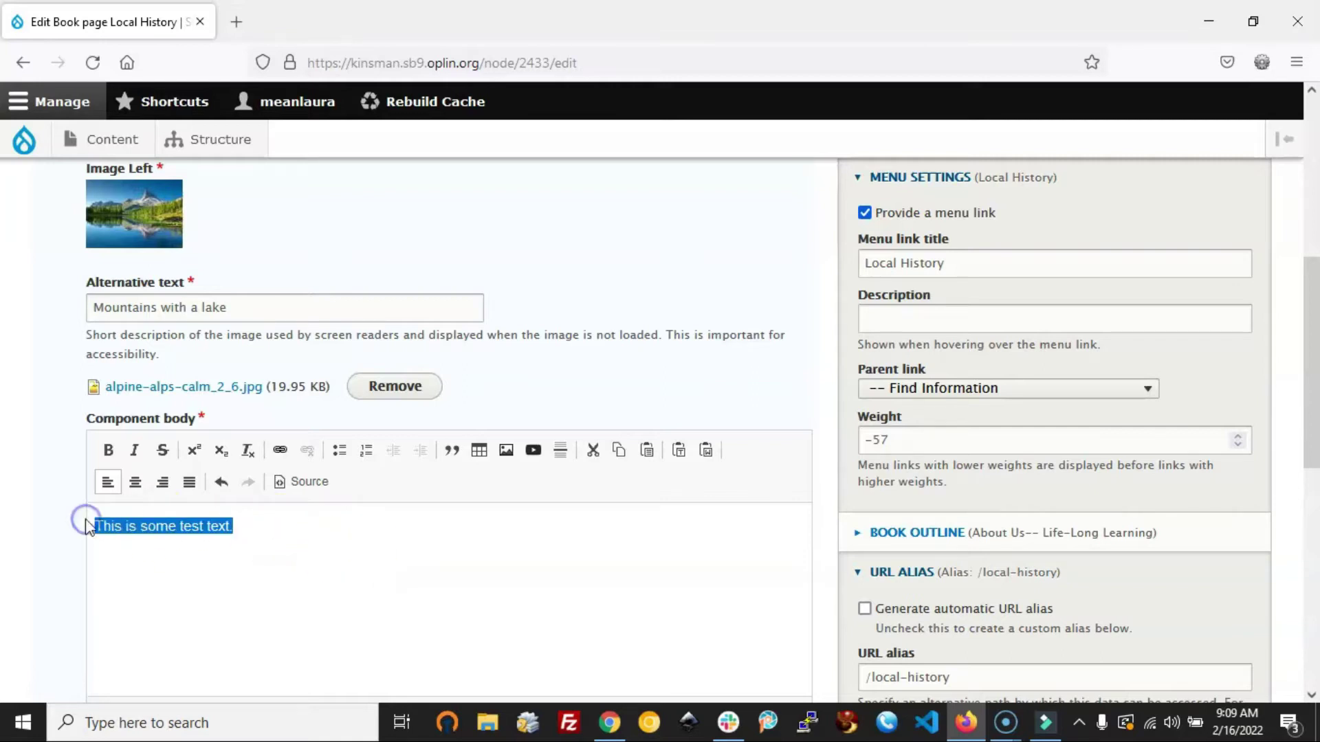
{"action": "key", "text": "ctrl+c"}
{"action": "left_click", "coordinate": [289, 531]}
{"action": "key", "text": "ctrl+v"}
{"action": "key", "text": "ctrl+v"}
{"action": "key", "text": "ctrl+v"}
{"action": "key", "text": "ctrl+v"}
{"action": "key", "text": "ctrl+v"}
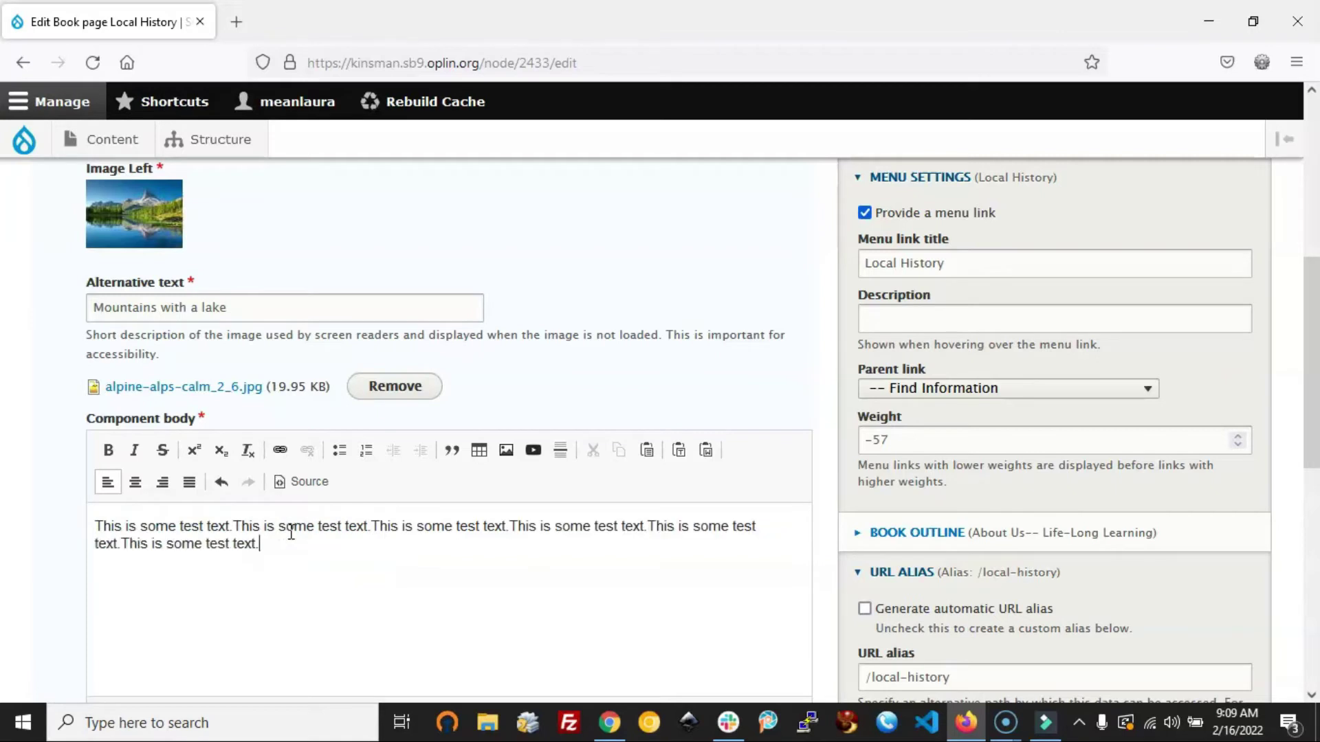
{"action": "key", "text": "ctrl+v"}
{"action": "key", "text": "ctrl+v"}
{"action": "key", "text": "ctrl+v"}
{"action": "key", "text": "ctrl+v"}
{"action": "key", "text": "ctrl+v"}
{"action": "key", "text": "ctrl+v"}
{"action": "key", "text": "ctrl+v"}
{"action": "key", "text": "ctrl+v"}
{"action": "key", "text": "ctrl+v"}
{"action": "key", "text": "ctrl+v"}
{"action": "key", "text": "ctrl+v"}
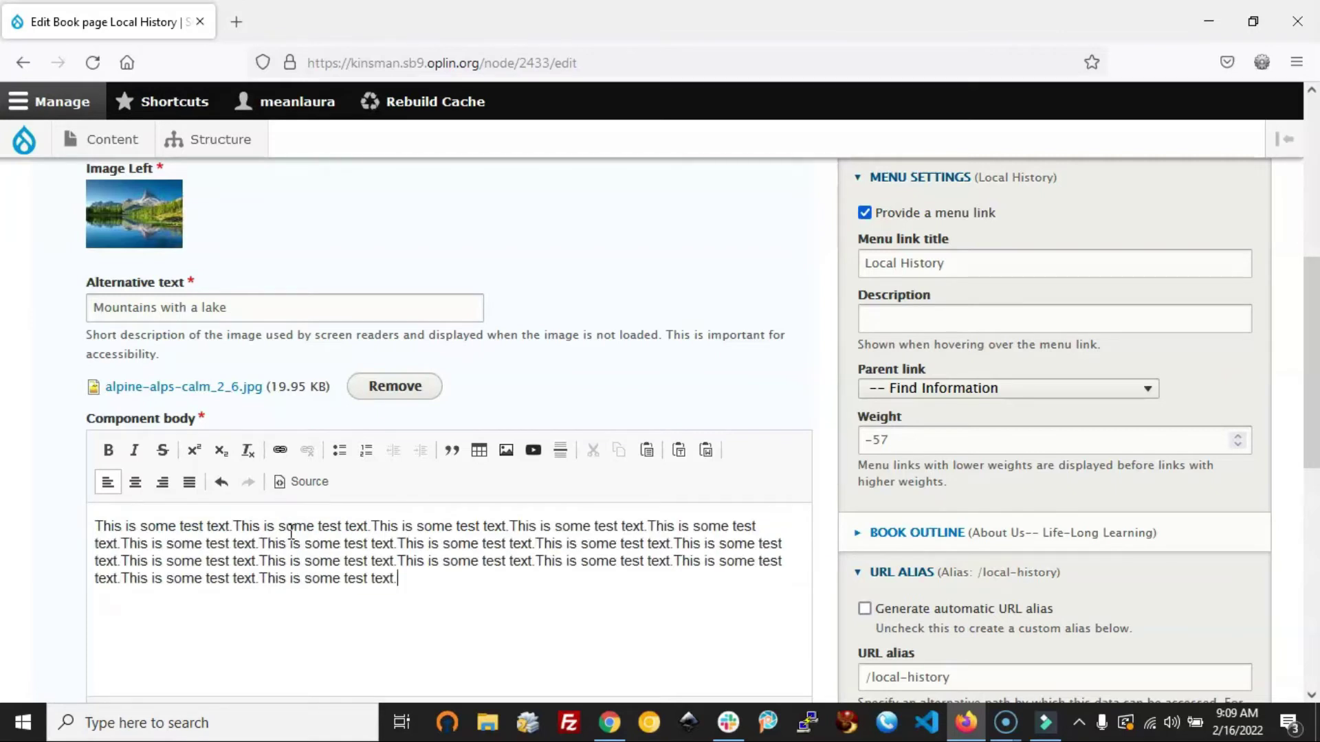
{"action": "key", "text": "ctrl+v"}
{"action": "key", "text": "ctrl+v"}
{"action": "key", "text": "ctrl+v"}
{"action": "key", "text": "ctrl+v"}
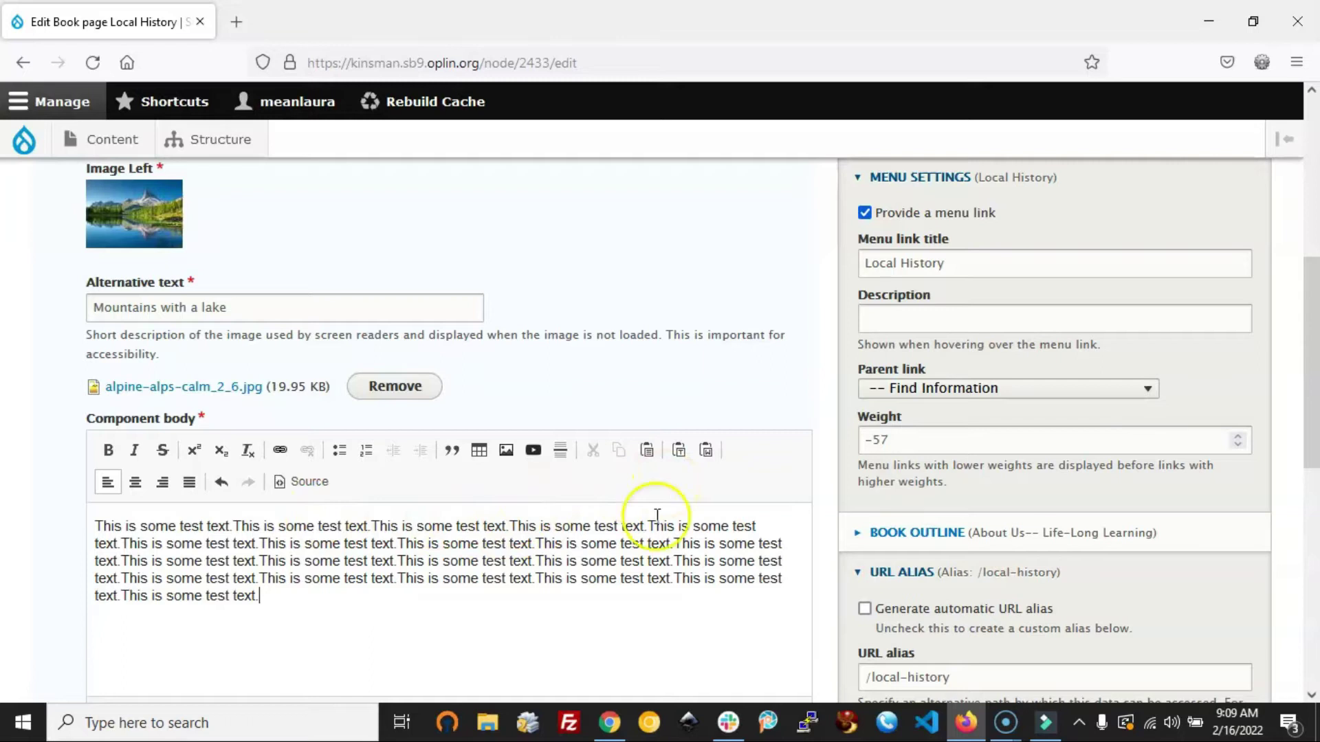
- Add an Image Right component below the Image Left component
{"action": "scroll", "coordinate": [509, 550], "scroll_direction": "down", "scroll_amount": 2}
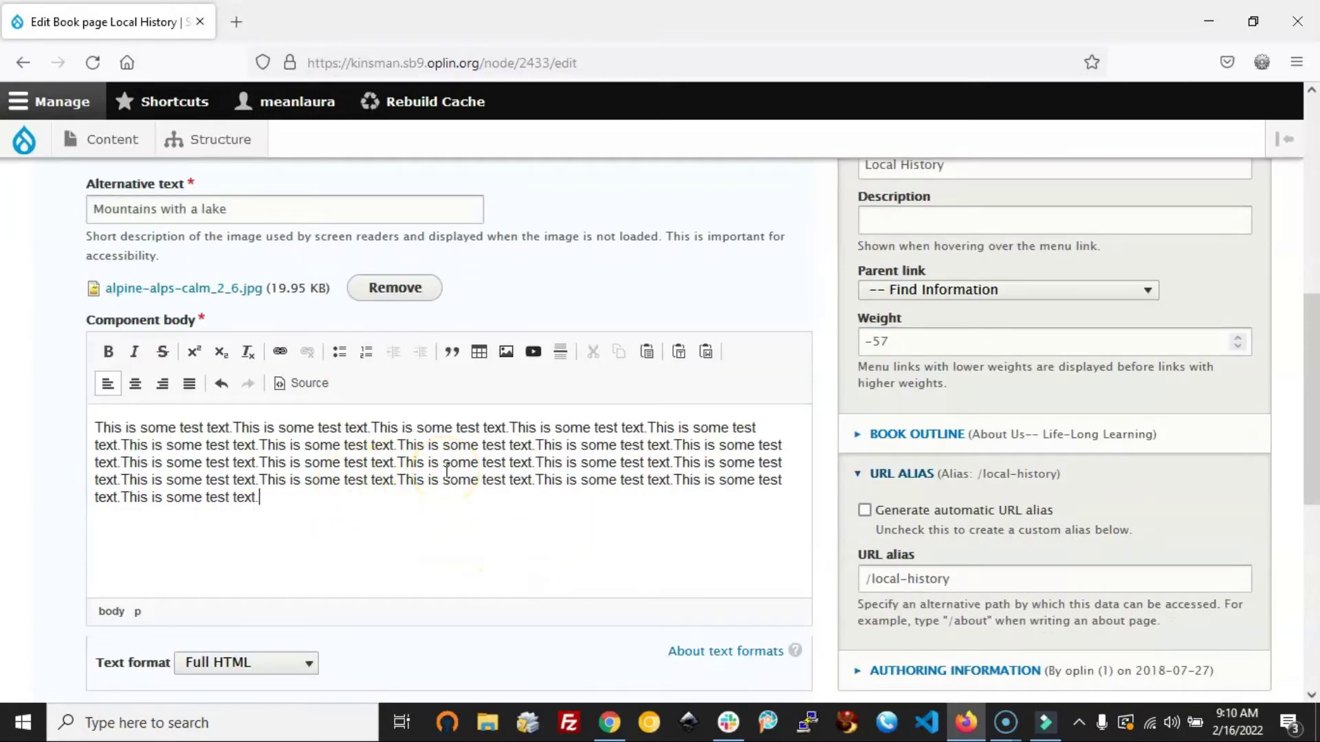
{"action": "scroll", "coordinate": [447, 474], "scroll_direction": "down", "scroll_amount": 4}
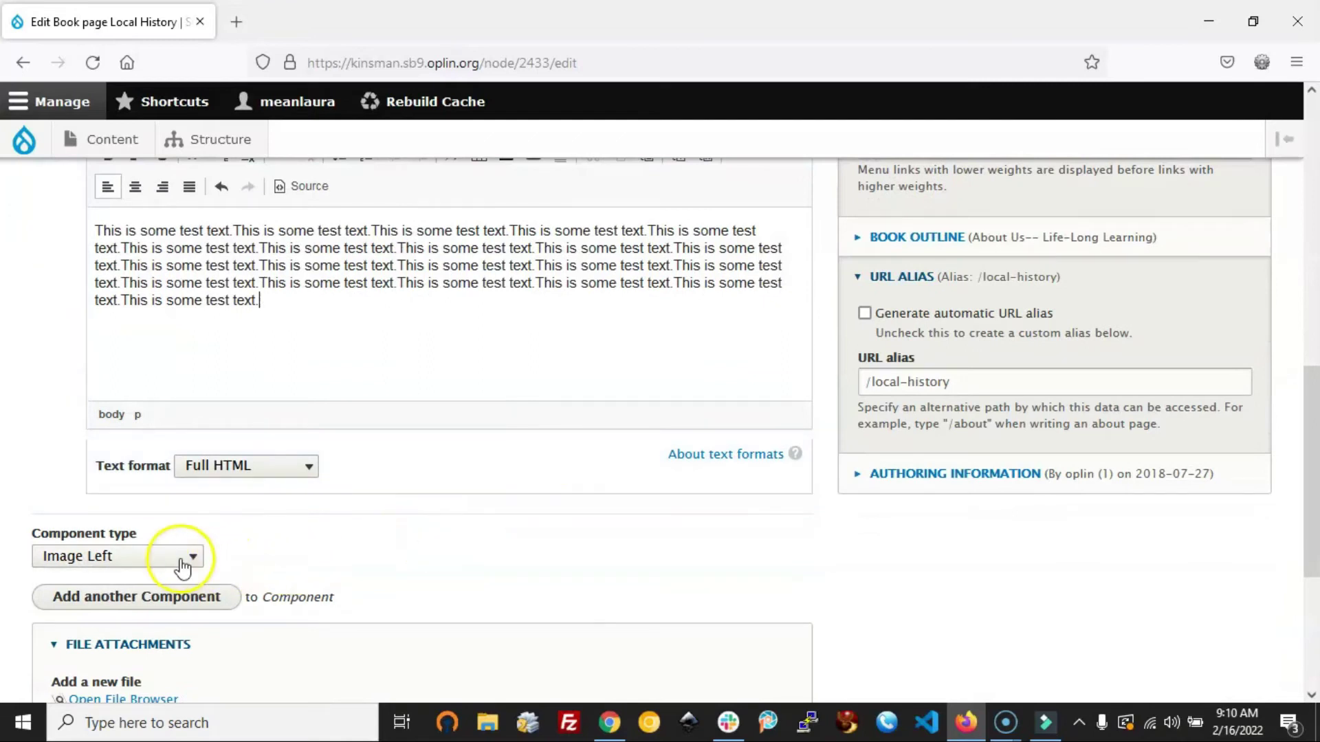
{"action": "left_click", "coordinate": [182, 561]}
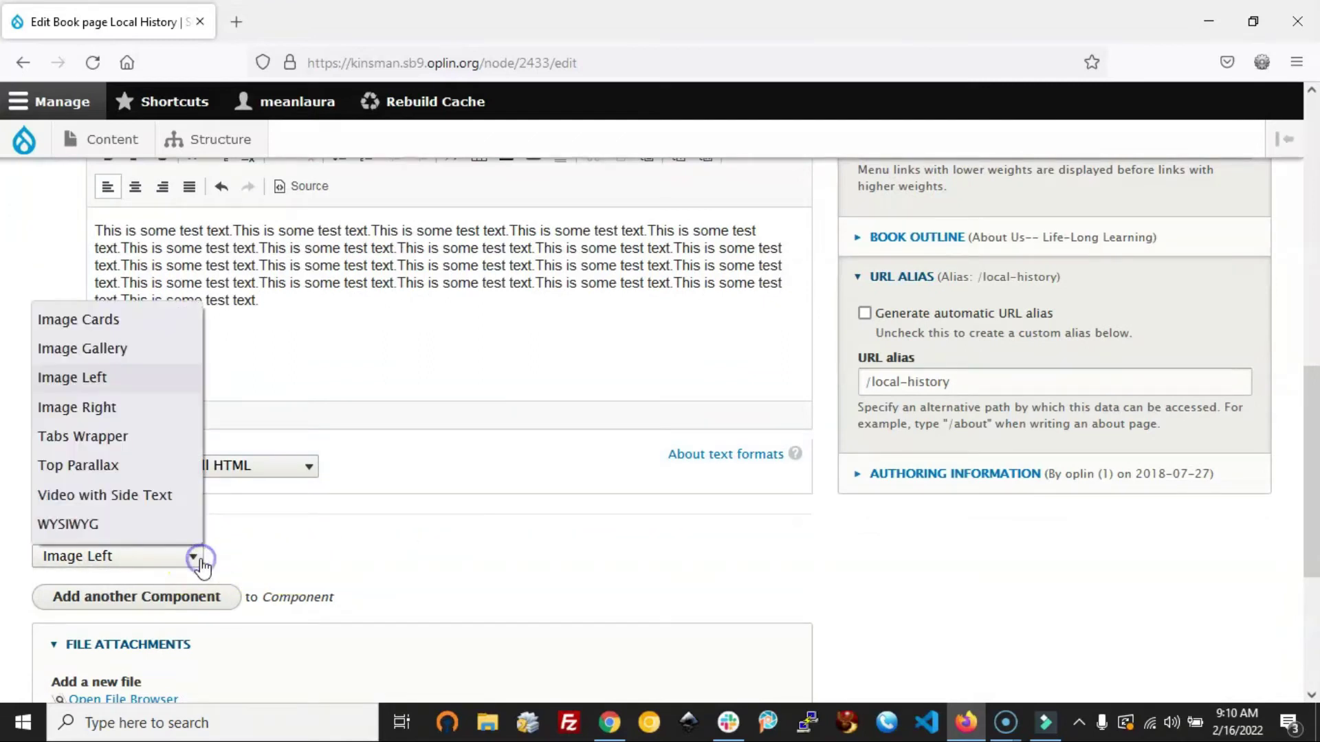
{"action": "left_click", "coordinate": [104, 412]}
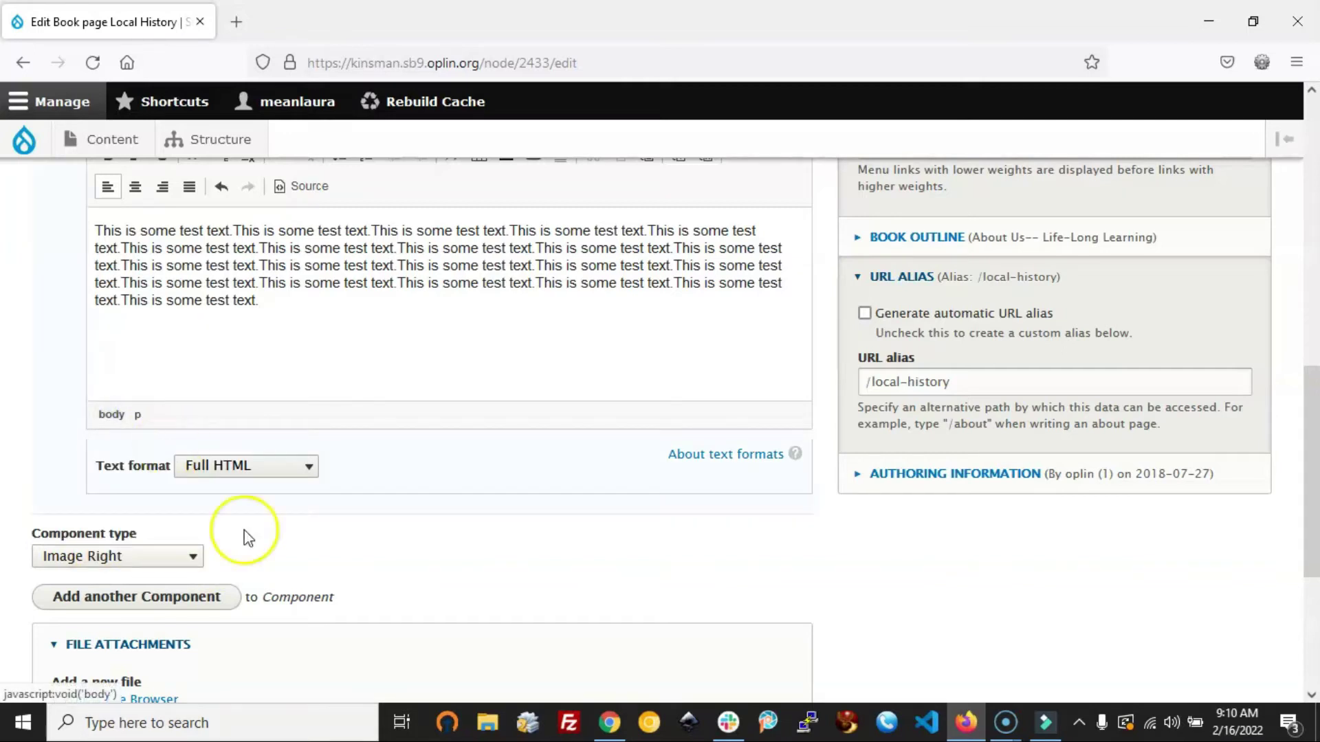
{"action": "left_click", "coordinate": [180, 601]}
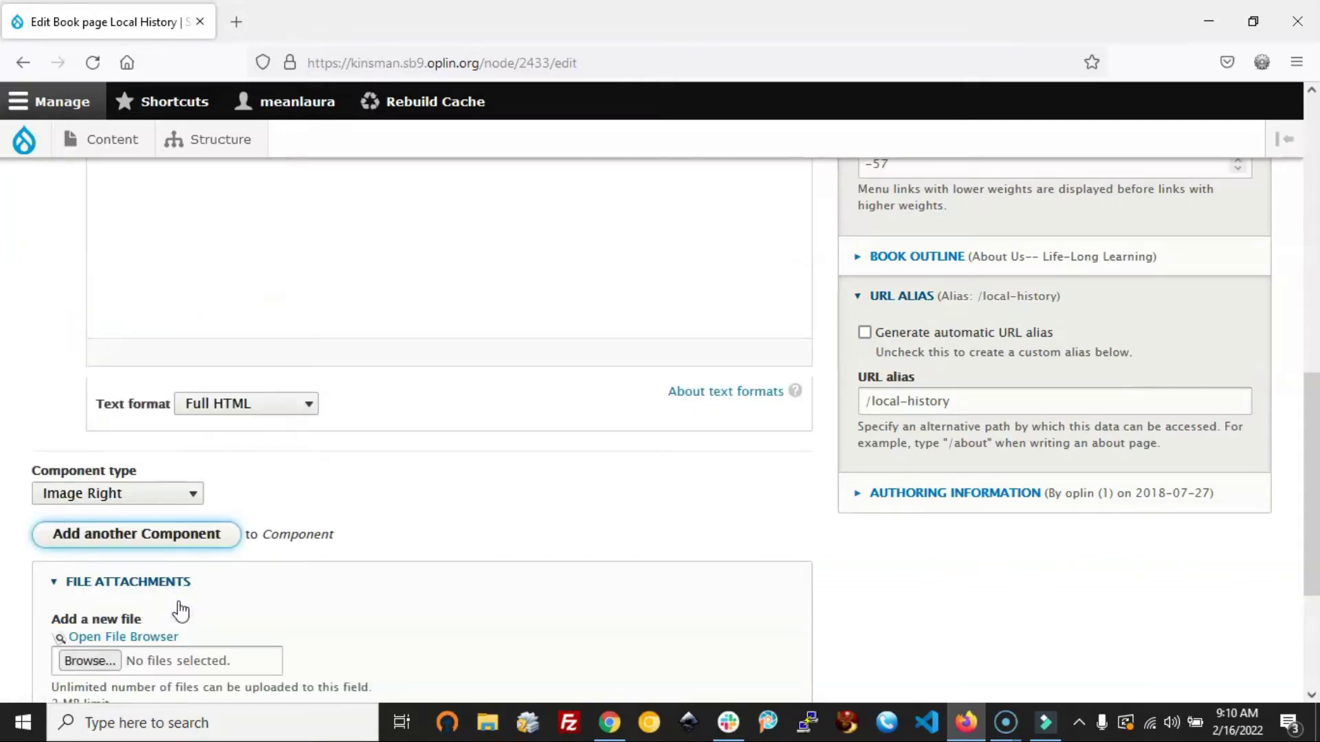
- Upload alpine-alps-calm_2.jpg to the Image Right component and give it the alternative text "Mountain with a lake"
{"action": "scroll", "coordinate": [426, 540], "scroll_direction": "up", "scroll_amount": 3}
{"action": "scroll", "coordinate": [426, 540], "scroll_direction": "up", "scroll_amount": 3}
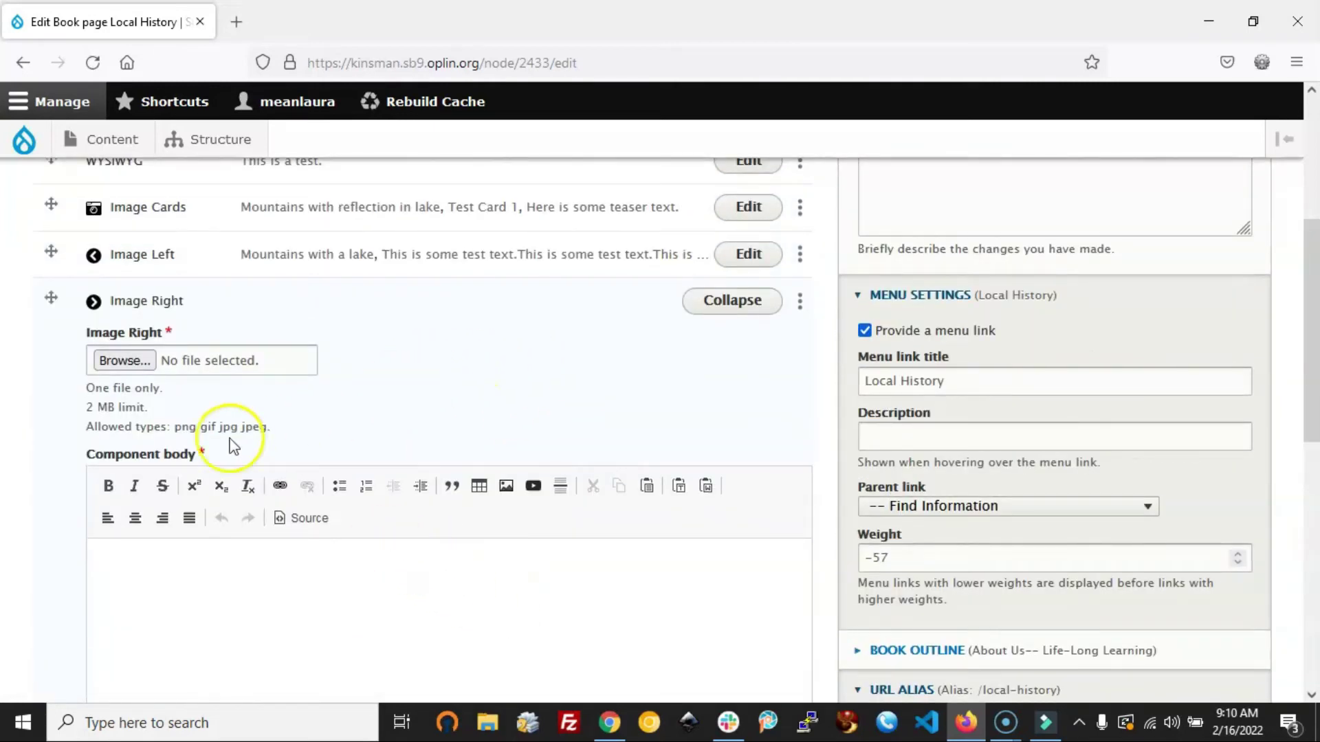
{"action": "left_click", "coordinate": [123, 360]}
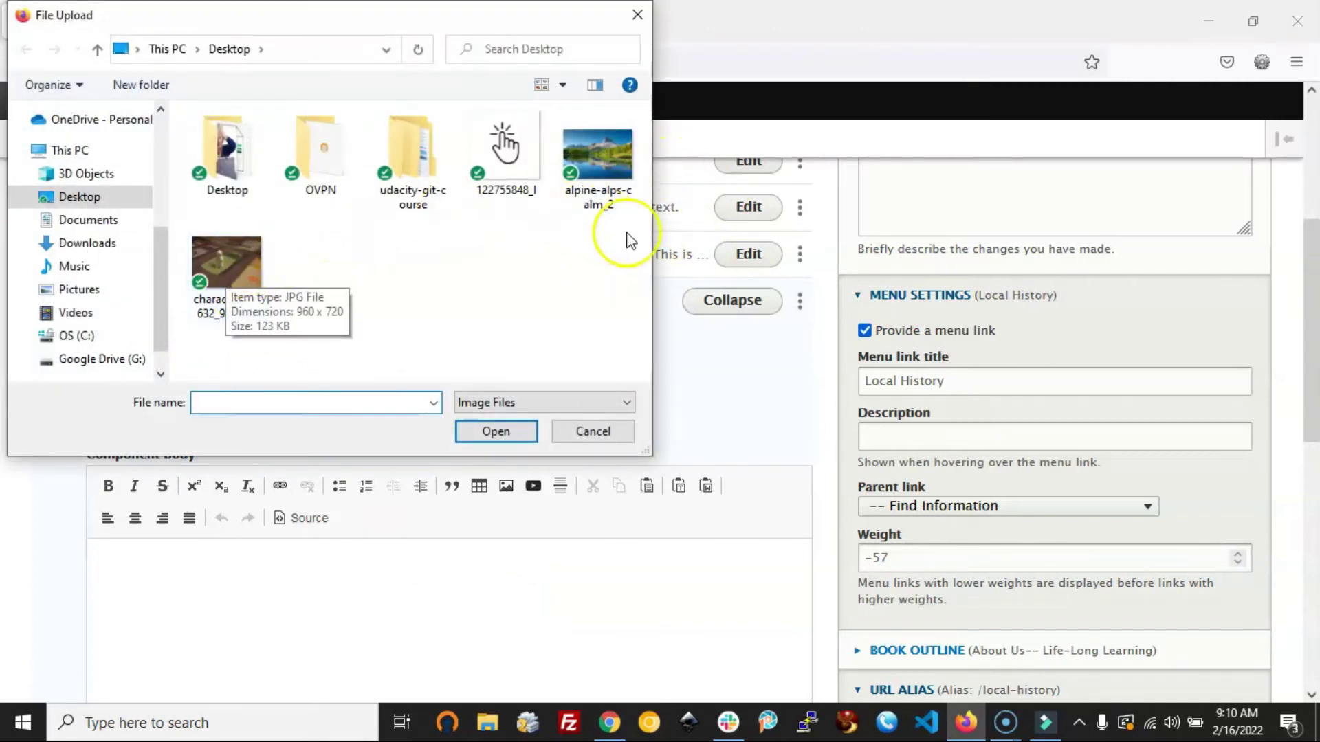
{"action": "double_click", "coordinate": [597, 180]}
{"action": "left_click", "coordinate": [187, 470]}
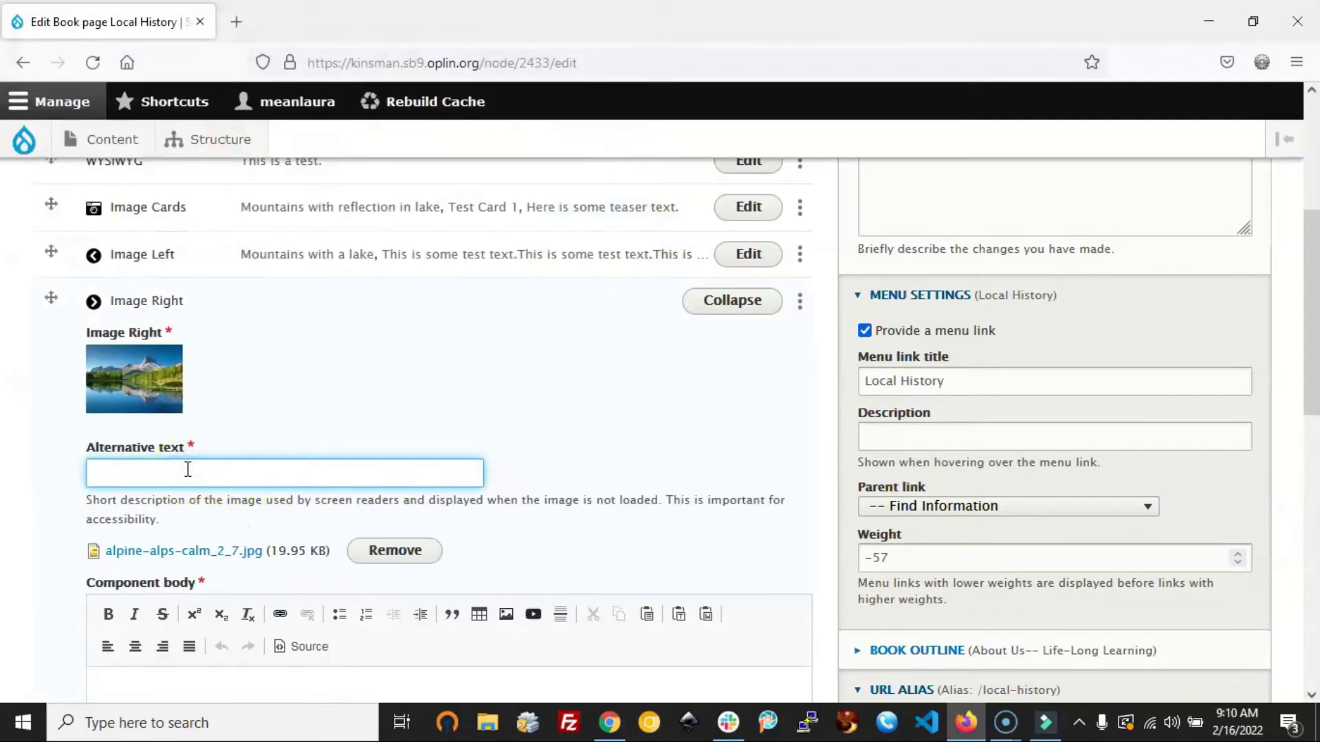
{"action": "type", "text": "Mountain with a lake"}
- Fill the Image Right component body with a paragraph of repeated copies of "This is some test text."
{"action": "scroll", "coordinate": [206, 468], "scroll_direction": "down", "scroll_amount": 3}
{"action": "left_click", "coordinate": [384, 619]}
{"action": "type", "text": "This is some test text.This is some test text."}
{"action": "key", "text": "ctrl+v"}
{"action": "key", "text": "ctrl+v"}
{"action": "key", "text": "ctrl+v"}
{"action": "key", "text": "ctrl+v"}
{"action": "key", "text": "ctrl+v"}
{"action": "key", "text": "ctrl+v"}
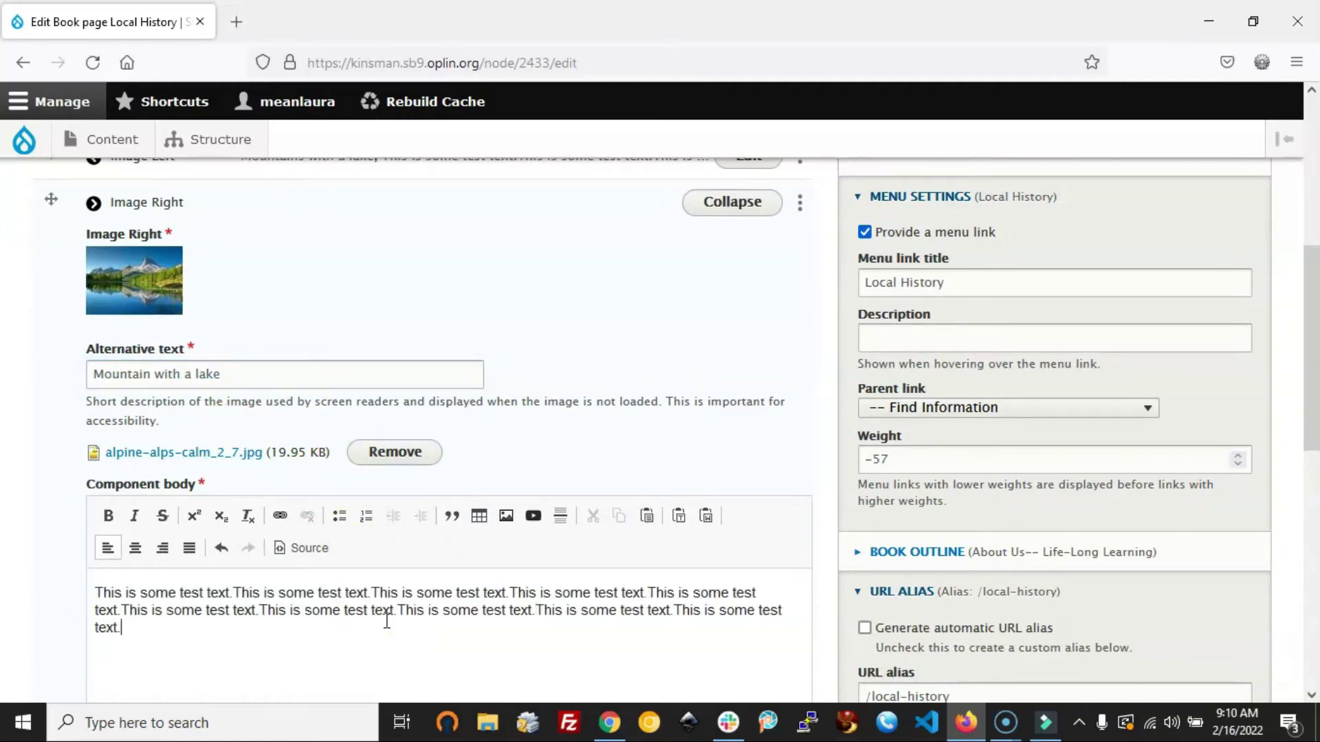
{"action": "key", "text": "ctrl+v"}
{"action": "key", "text": "ctrl+v"}
{"action": "key", "text": "ctrl+v"}
{"action": "key", "text": "ctrl+v"}
{"action": "key", "text": "ctrl+v"}
{"action": "key", "text": "ctrl+v"}
{"action": "key", "text": "ctrl+v"}
{"action": "key", "text": "ctrl+v"}
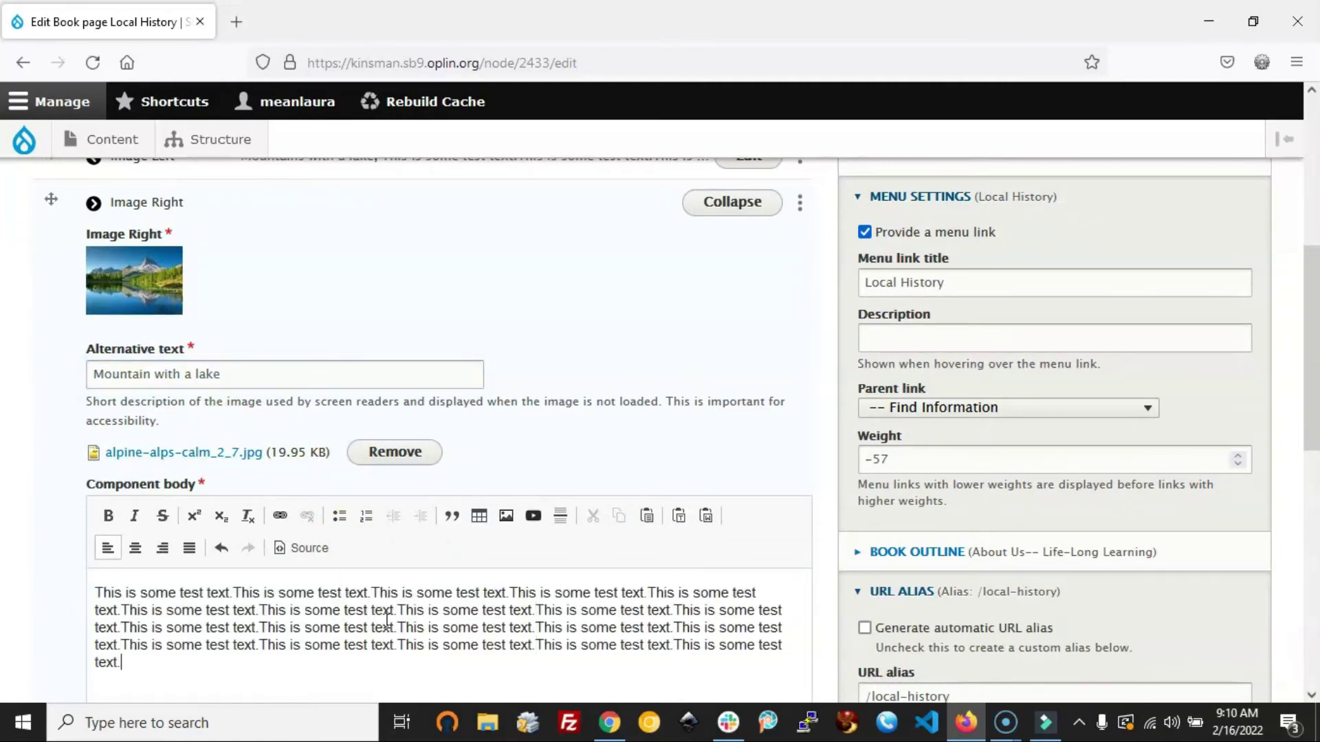
{"action": "key", "text": "ctrl+v"}
{"action": "key", "text": "ctrl+v"}
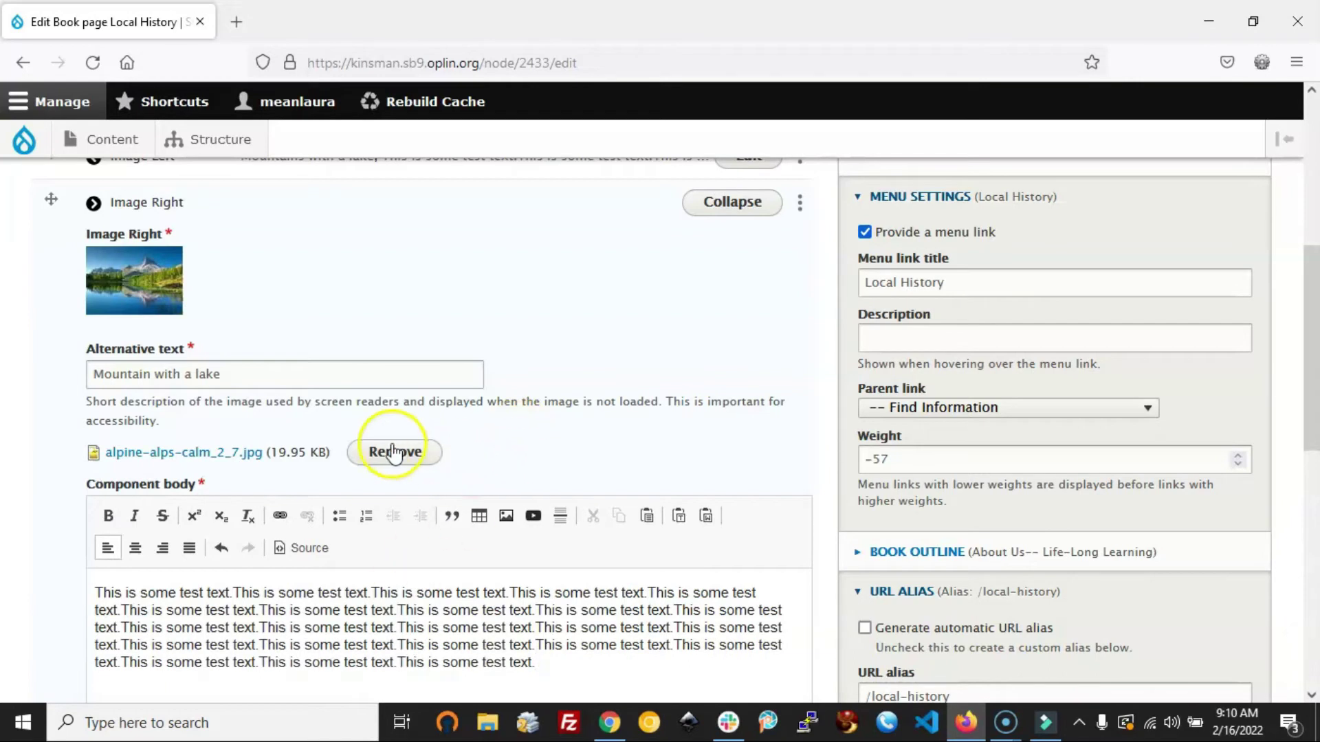
- Collapse the completed Image Right component in the component list
{"action": "scroll", "coordinate": [537, 492], "scroll_direction": "down", "scroll_amount": 6}
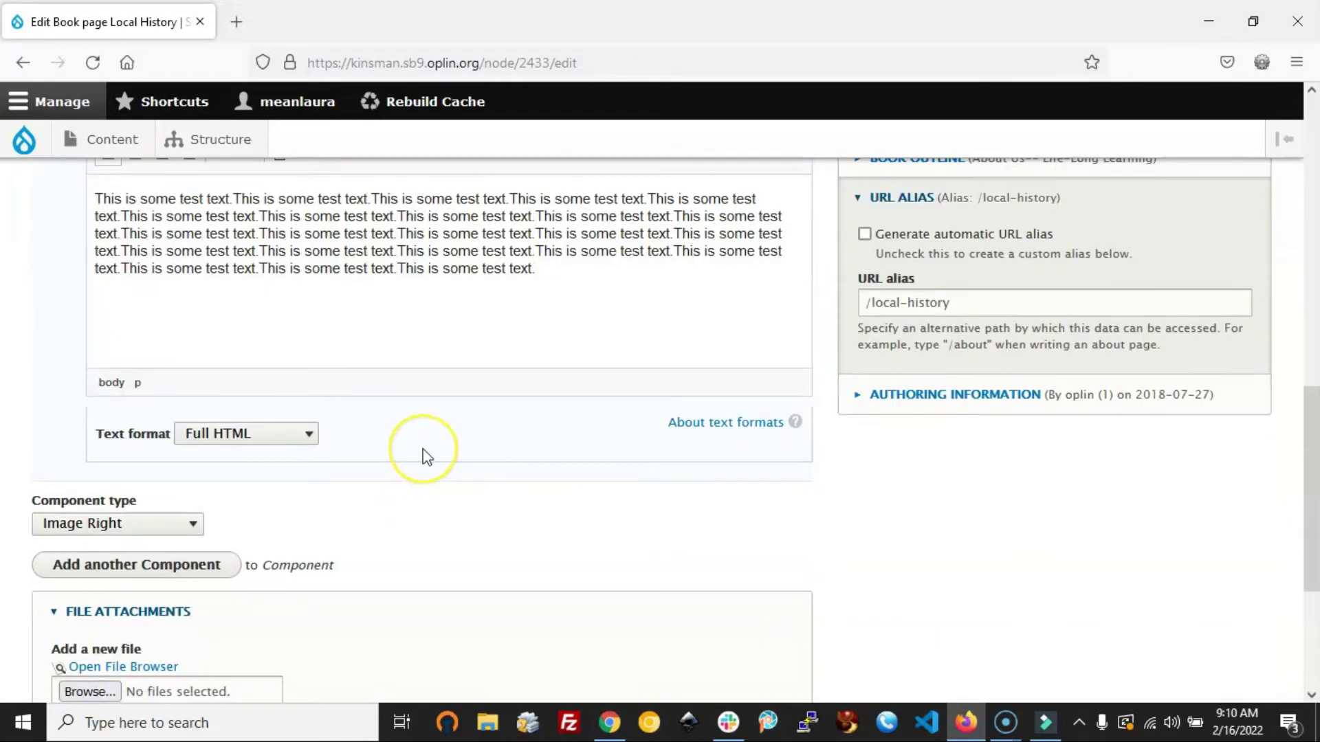
{"action": "scroll", "coordinate": [426, 458], "scroll_direction": "up", "scroll_amount": 7}
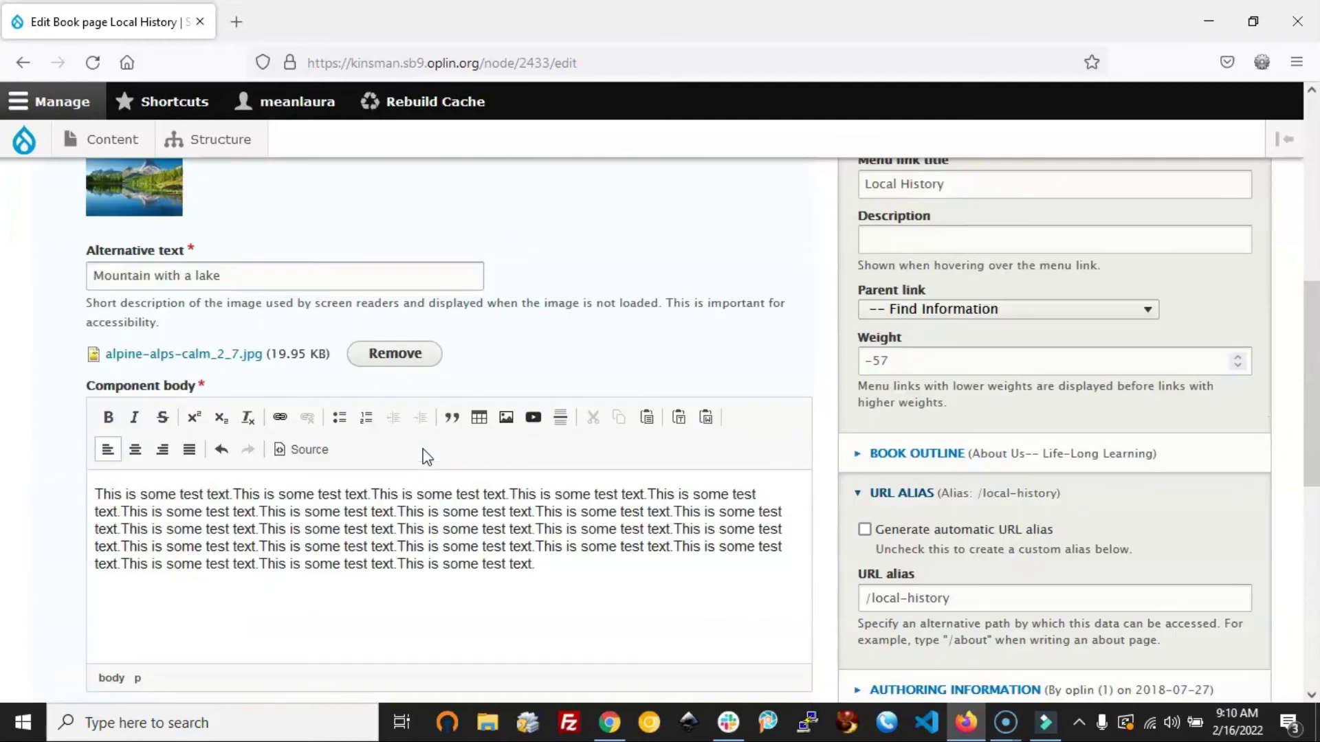
{"action": "left_click", "coordinate": [731, 299]}
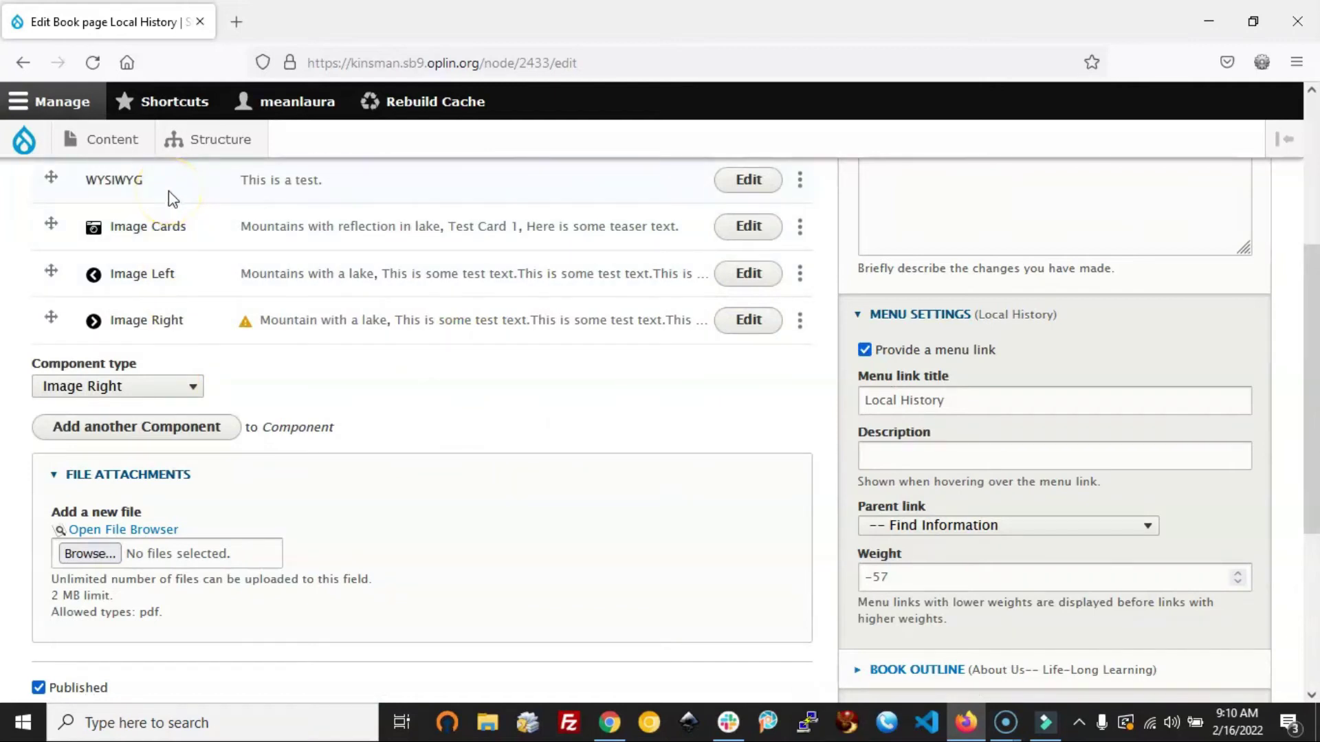
{"action": "left_click", "coordinate": [199, 171]}
{"action": "left_click", "coordinate": [180, 201]}
{"action": "left_click", "coordinate": [372, 332]}
{"action": "left_click", "coordinate": [198, 242]}
{"action": "left_click", "coordinate": [195, 272]}
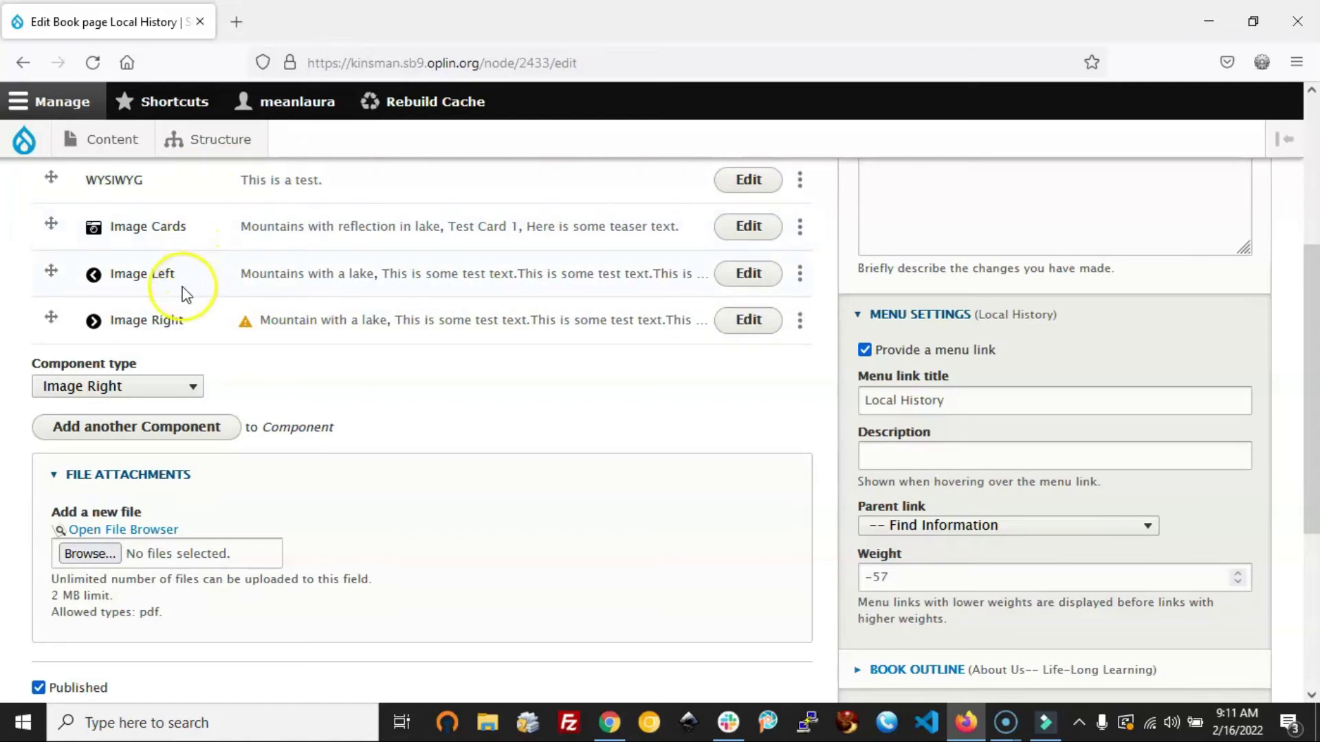
{"action": "left_click", "coordinate": [179, 322]}
{"action": "left_click", "coordinate": [279, 367]}
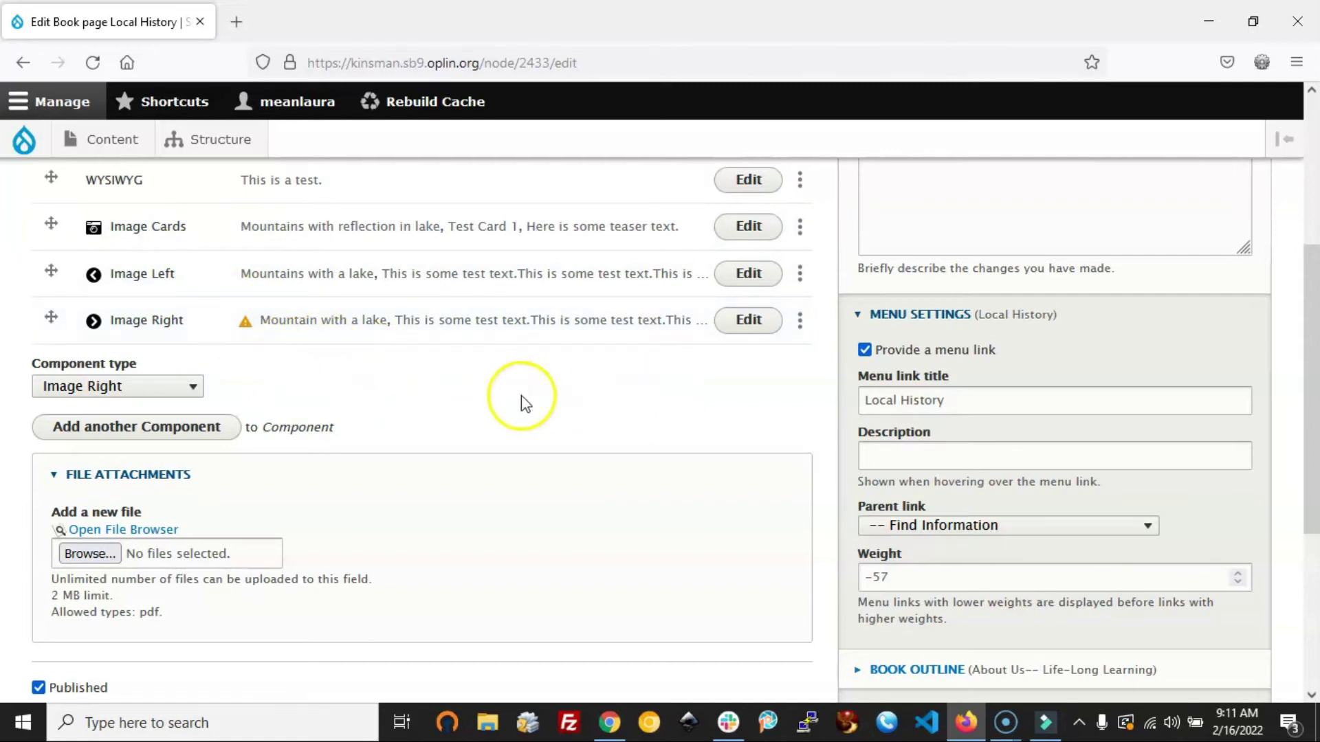
- Save the Local History page and review how its Image Left and Image Right components are laid out
{"action": "scroll", "coordinate": [509, 435], "scroll_direction": "down", "scroll_amount": 4}
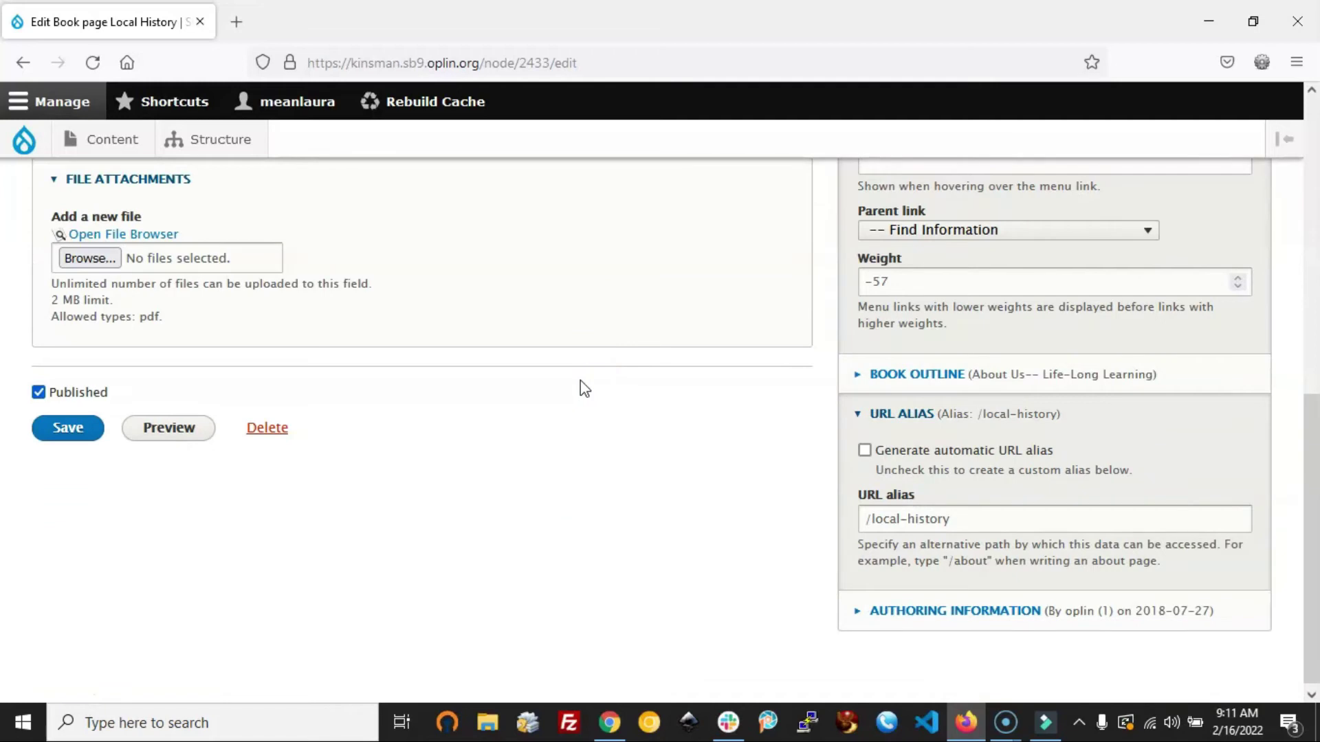
{"action": "left_click", "coordinate": [69, 428]}
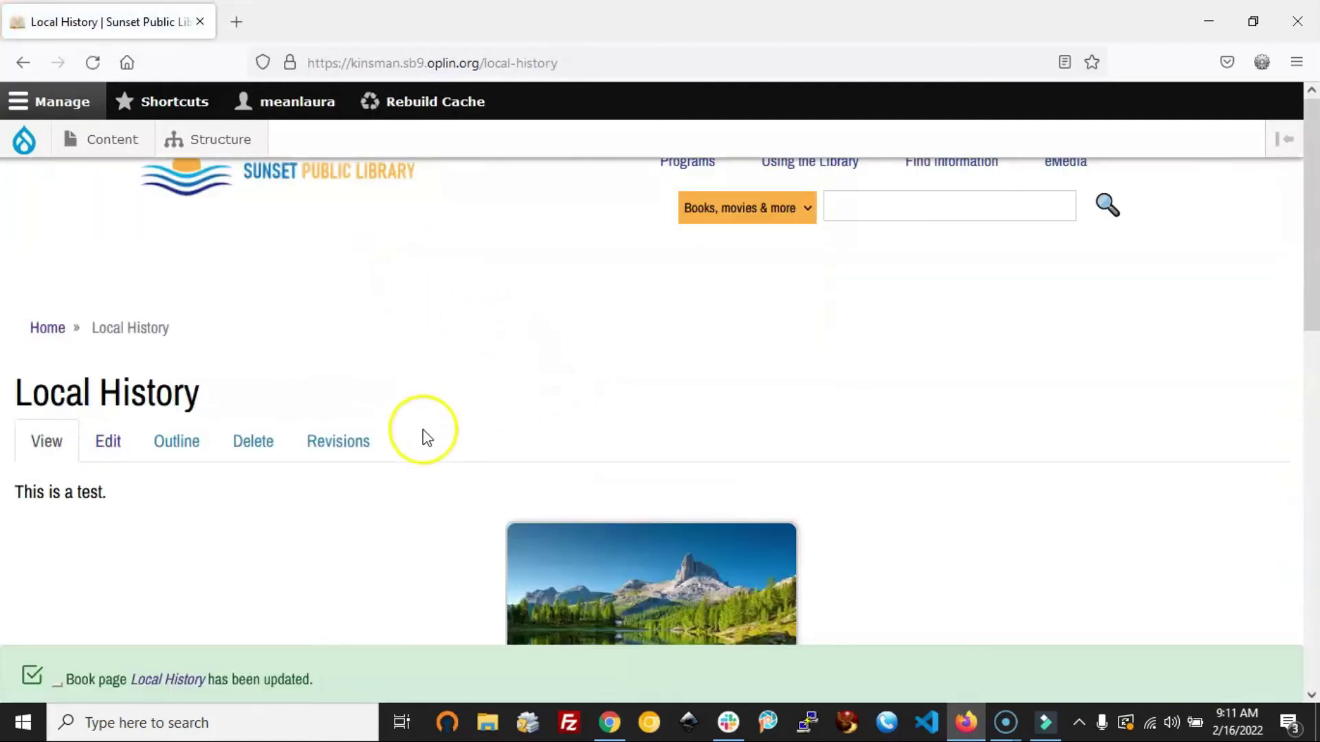
{"action": "scroll", "coordinate": [371, 427], "scroll_direction": "down", "scroll_amount": 2}
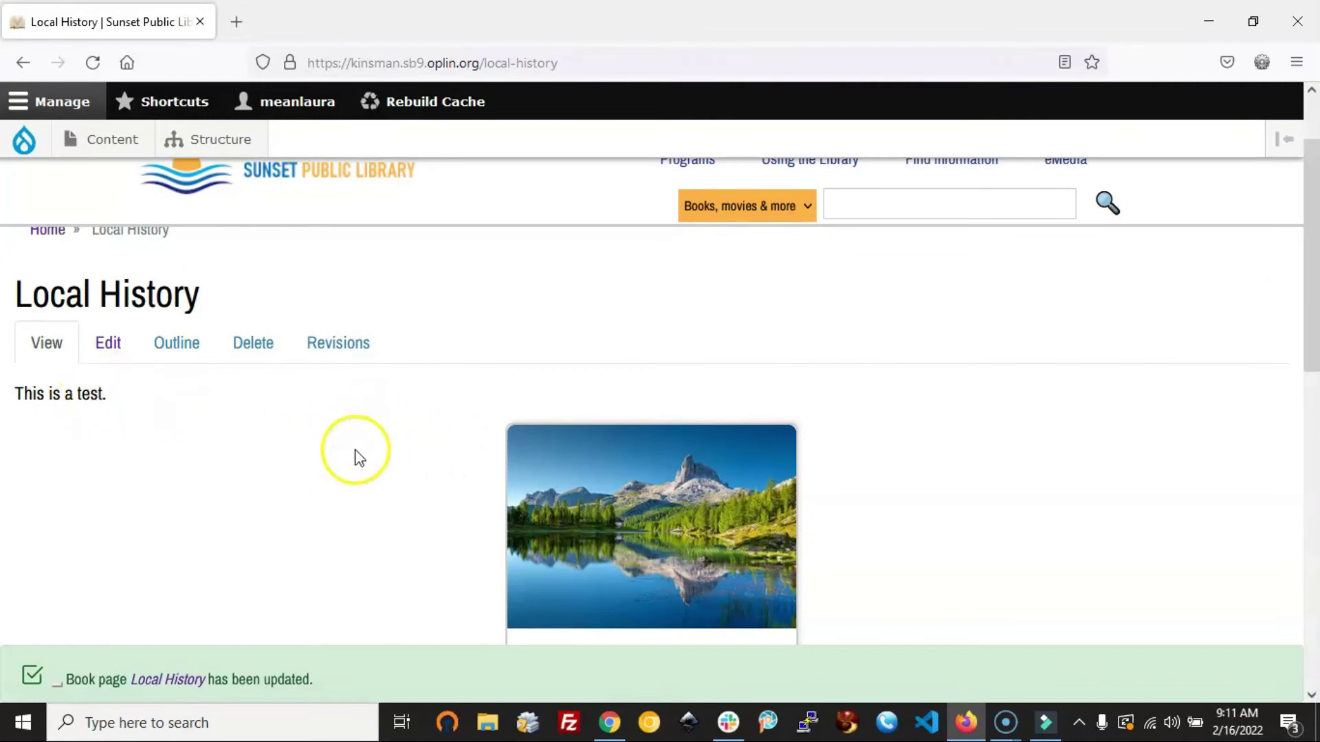
{"action": "scroll", "coordinate": [354, 450], "scroll_direction": "down", "scroll_amount": 4}
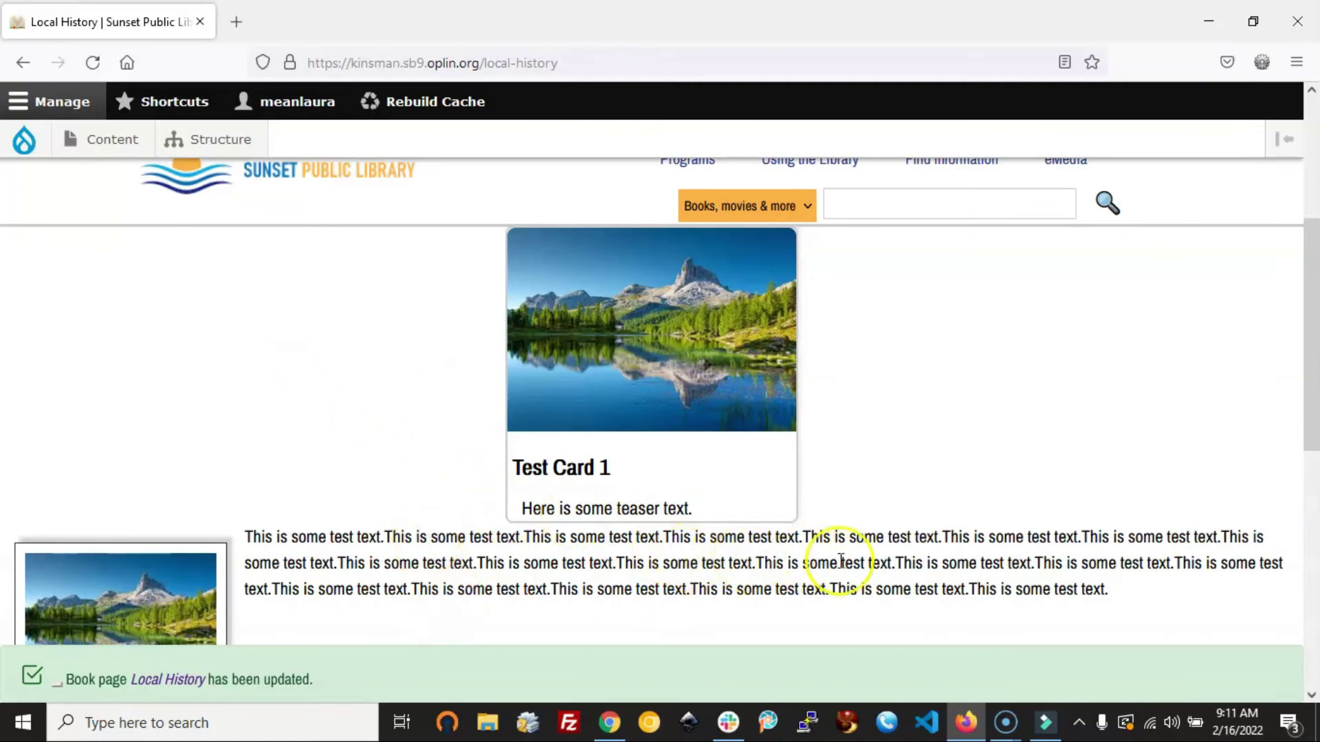
{"action": "scroll", "coordinate": [736, 555], "scroll_direction": "down", "scroll_amount": 2}
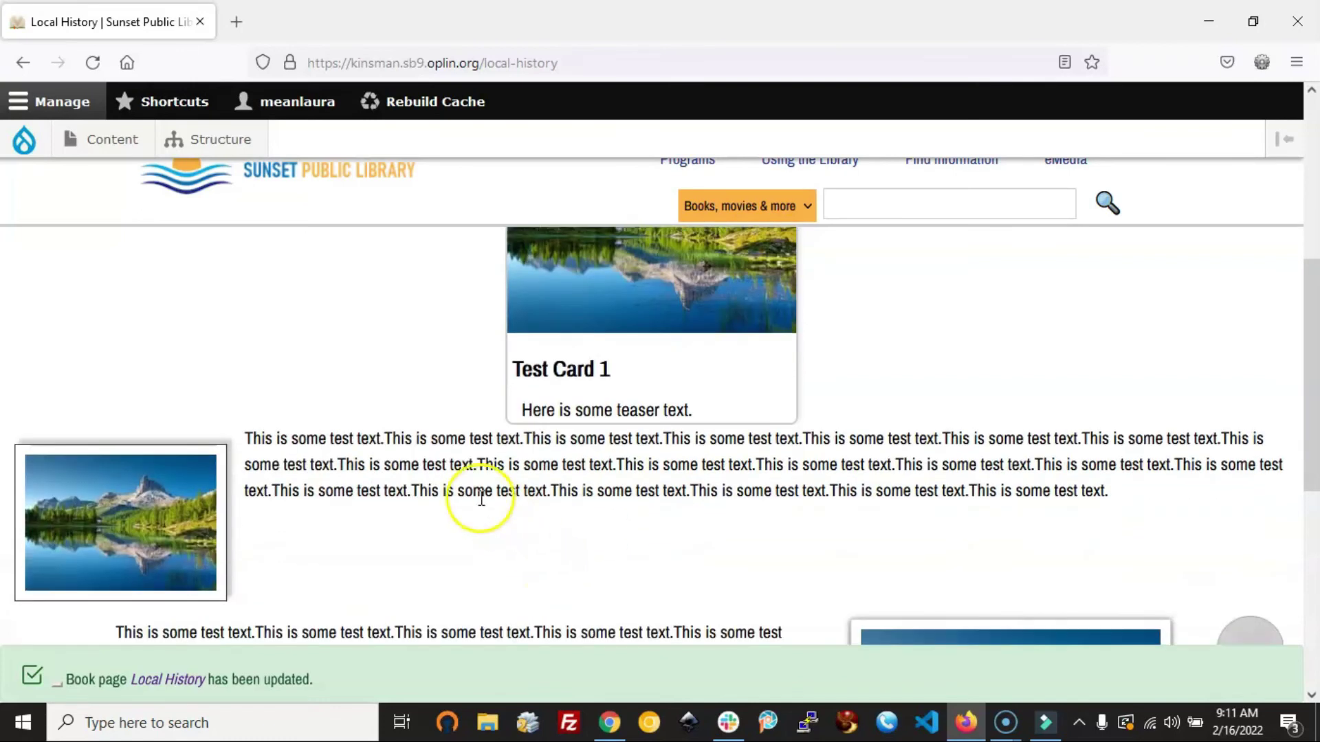
{"action": "scroll", "coordinate": [457, 505], "scroll_direction": "down", "scroll_amount": 4}
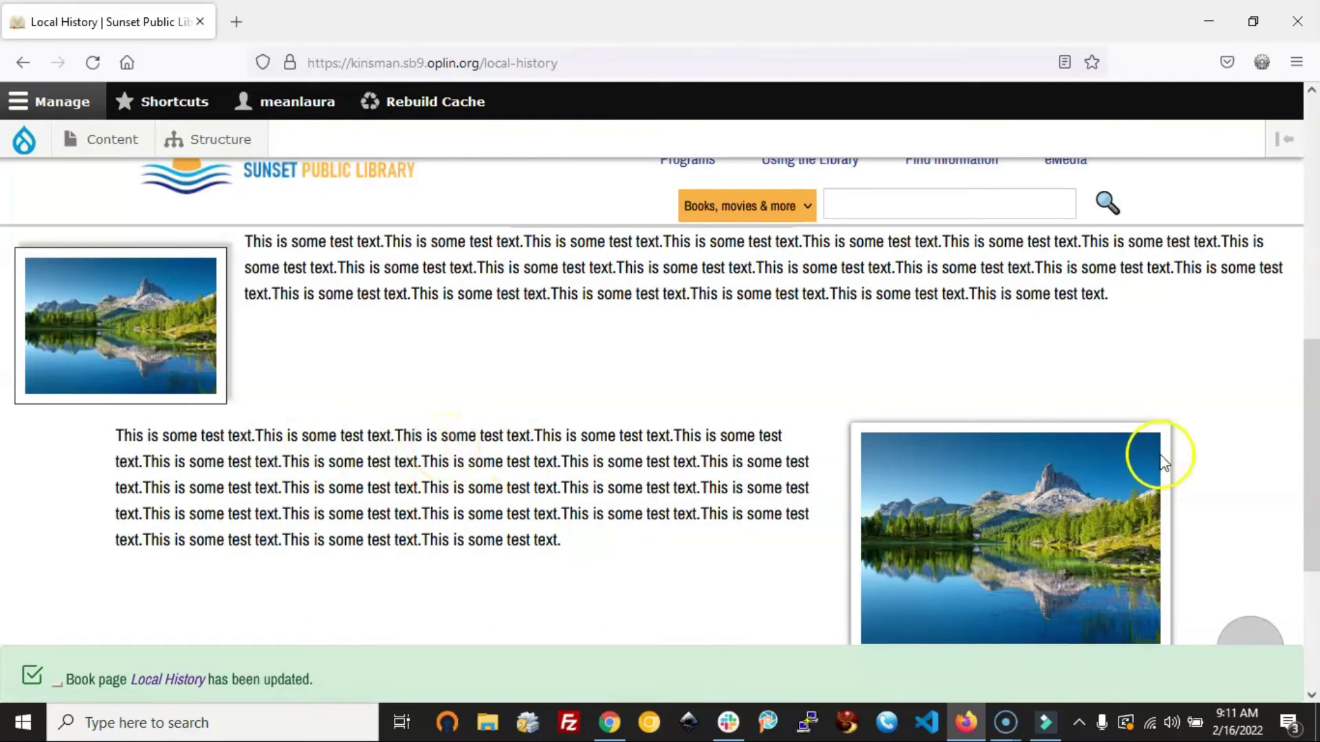
- Reopen the Local History page for editing and expand its Image Left component
{"action": "scroll", "coordinate": [1223, 495], "scroll_direction": "down", "scroll_amount": 2}
{"action": "left_click", "coordinate": [645, 461]}
{"action": "scroll", "coordinate": [1173, 515], "scroll_direction": "up", "scroll_amount": 2}
{"action": "scroll", "coordinate": [421, 390], "scroll_direction": "up", "scroll_amount": 3}
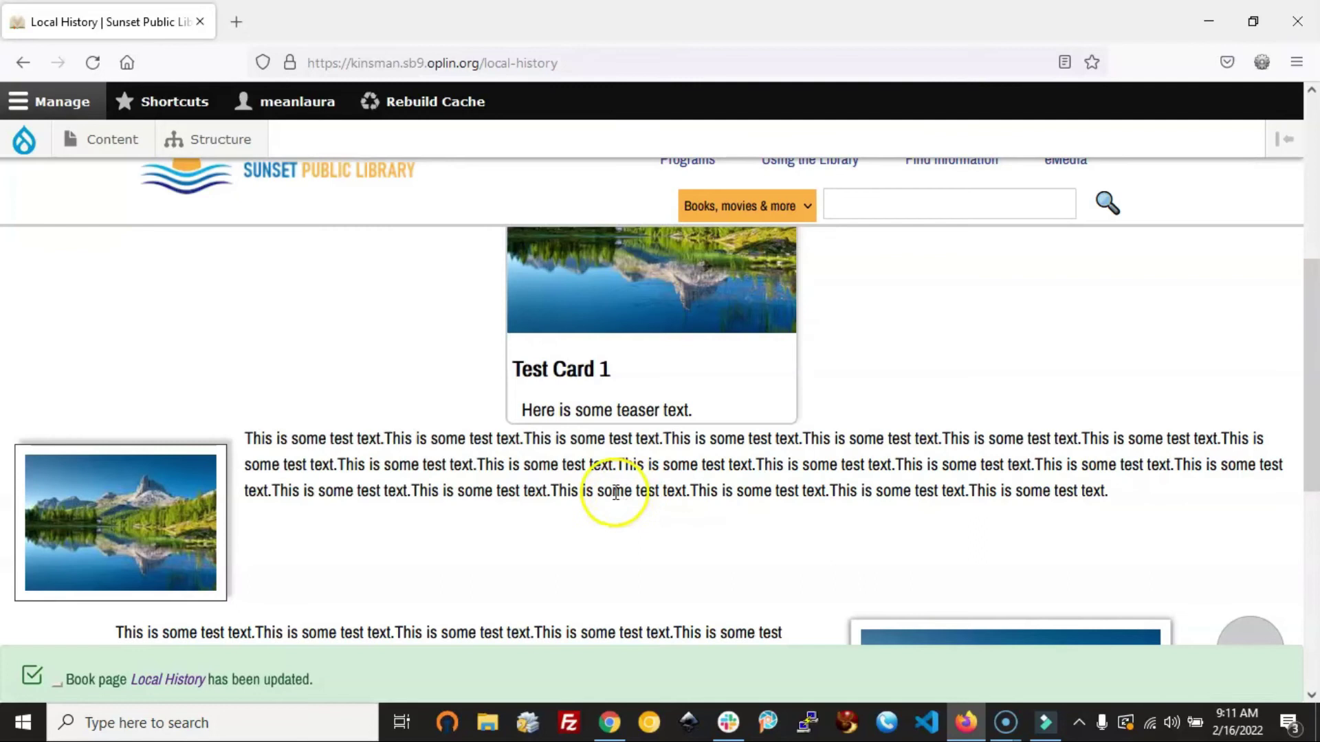
{"action": "scroll", "coordinate": [613, 492], "scroll_direction": "up", "scroll_amount": 4}
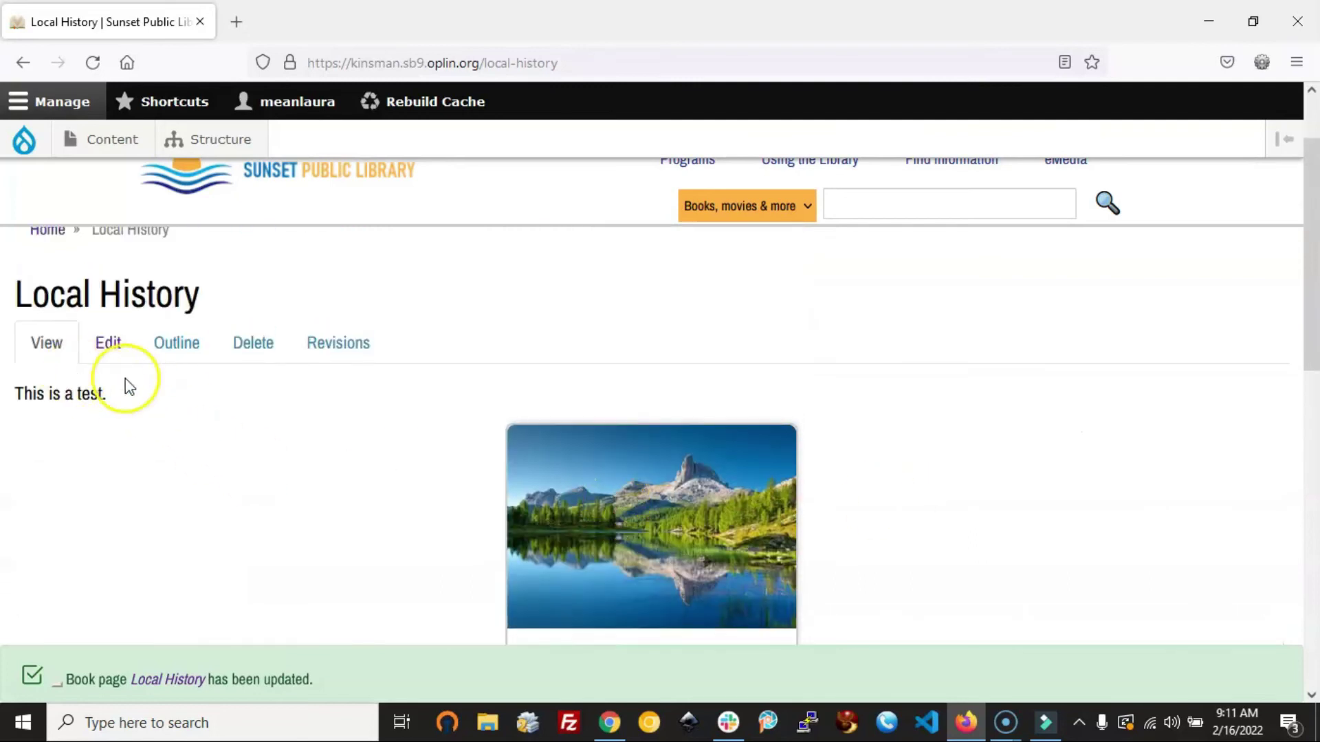
{"action": "left_click", "coordinate": [107, 344]}
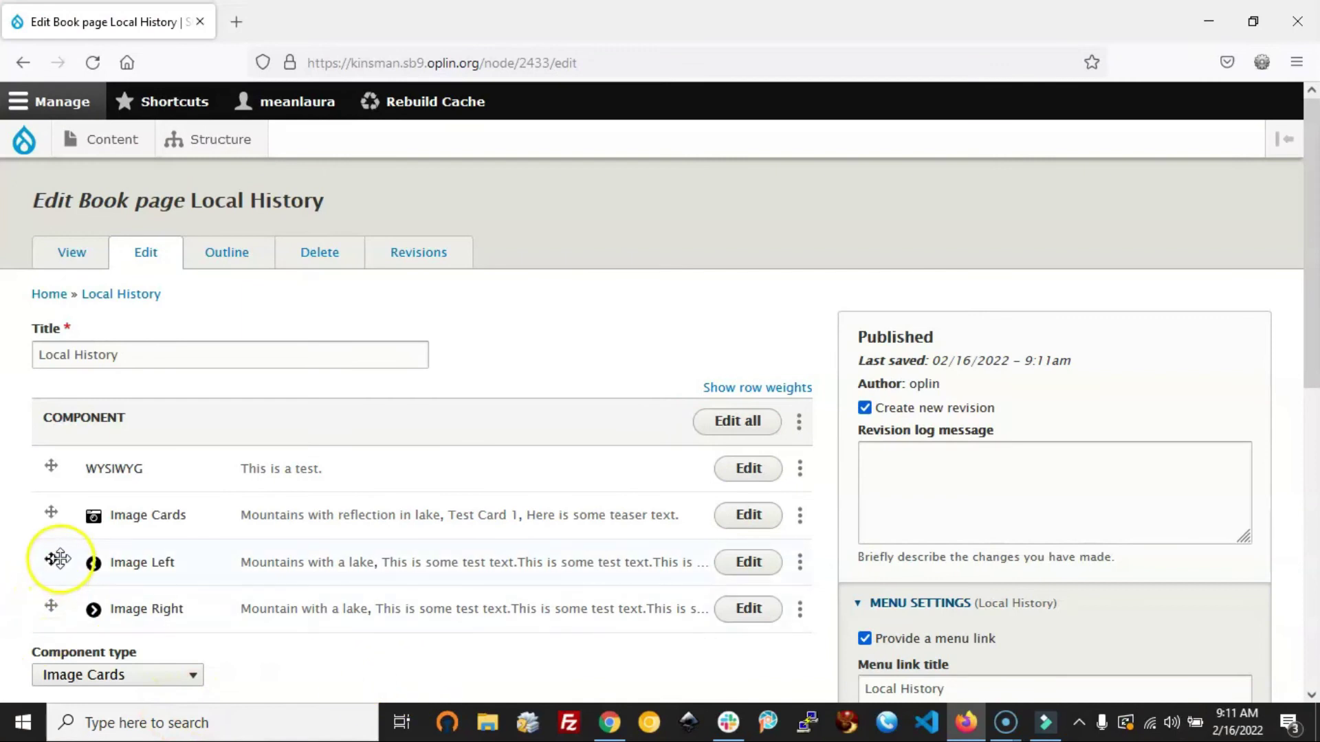
{"action": "left_click", "coordinate": [729, 572]}
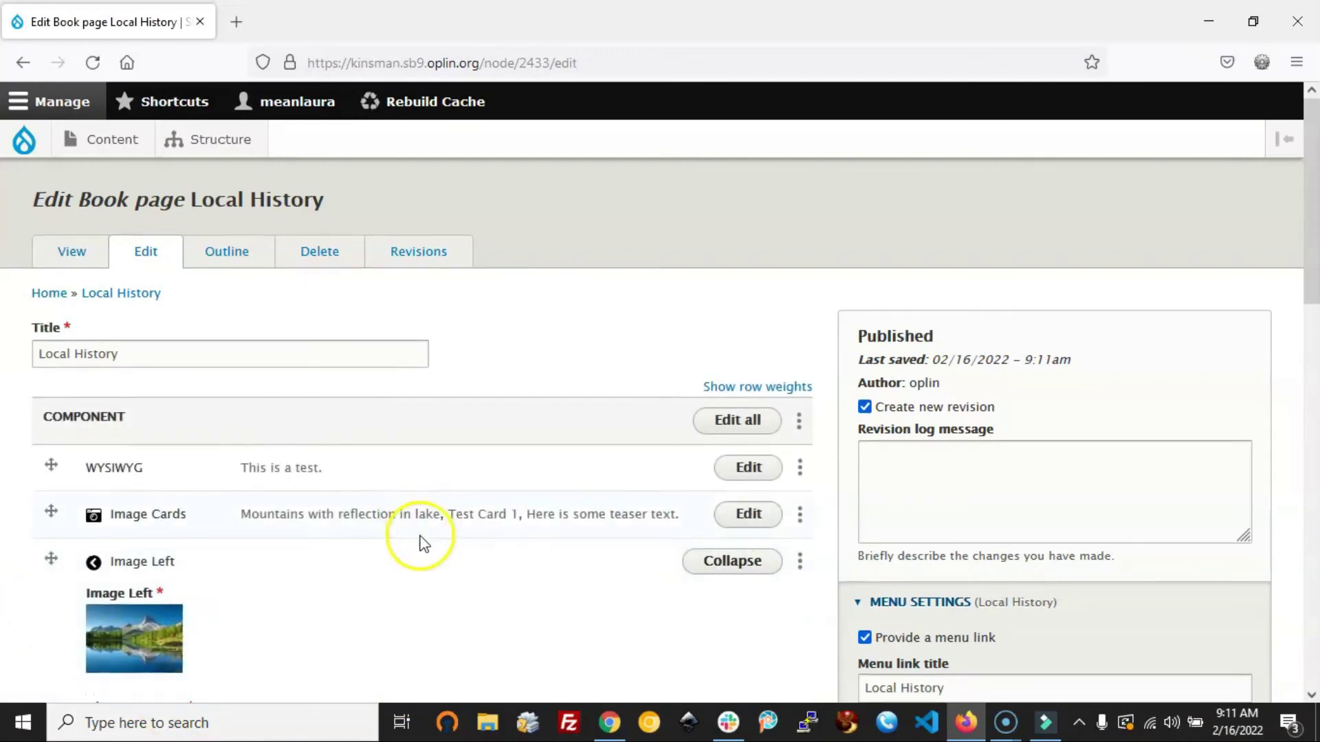
- Insert two blank lines above the body text of the Image Left component
{"action": "scroll", "coordinate": [421, 540], "scroll_direction": "down", "scroll_amount": 5}
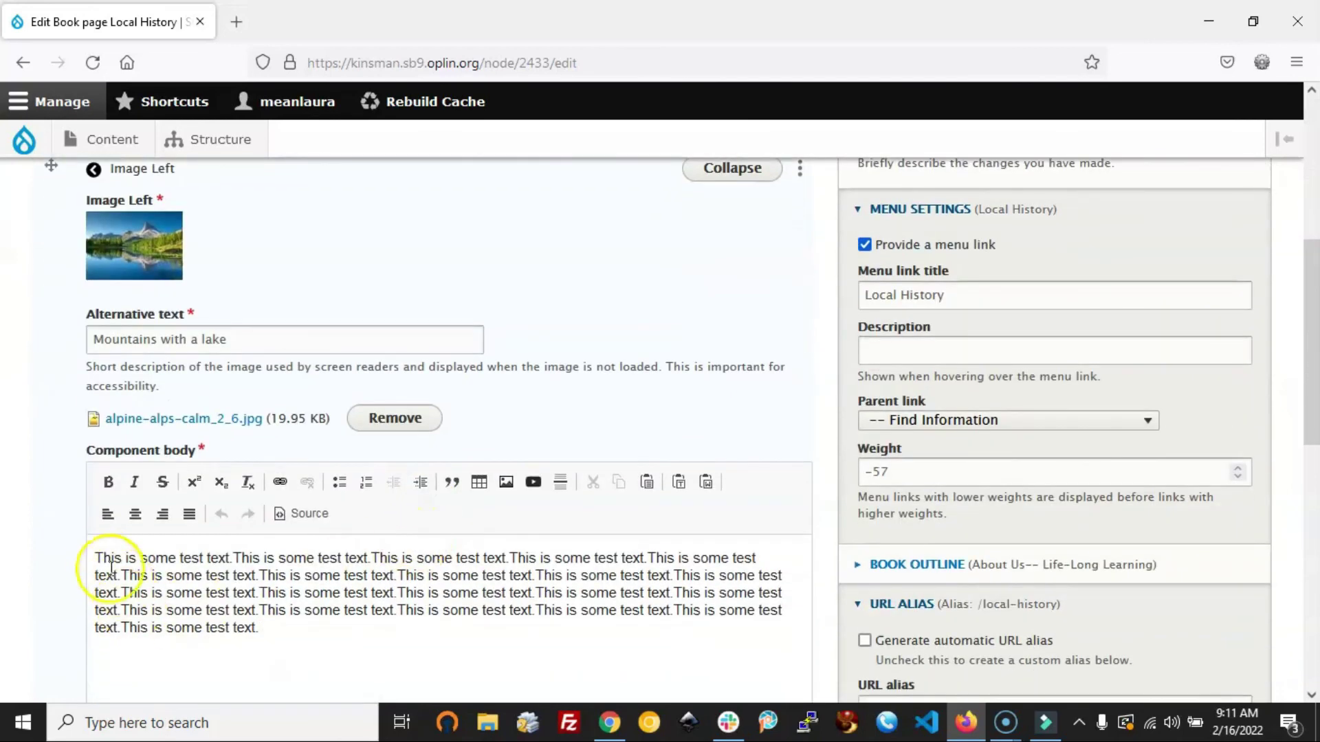
{"action": "left_click", "coordinate": [96, 558]}
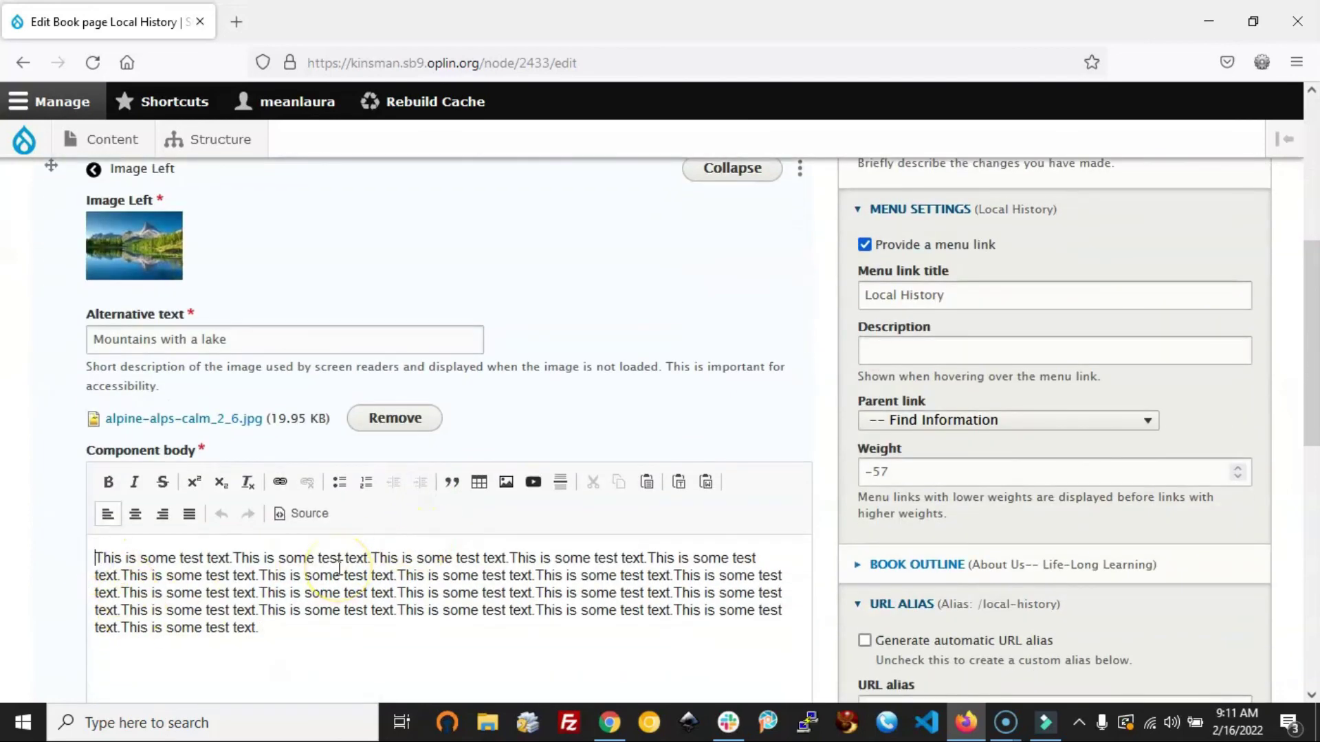
{"action": "key", "text": "Return"}
{"action": "left_click", "coordinate": [236, 555]}
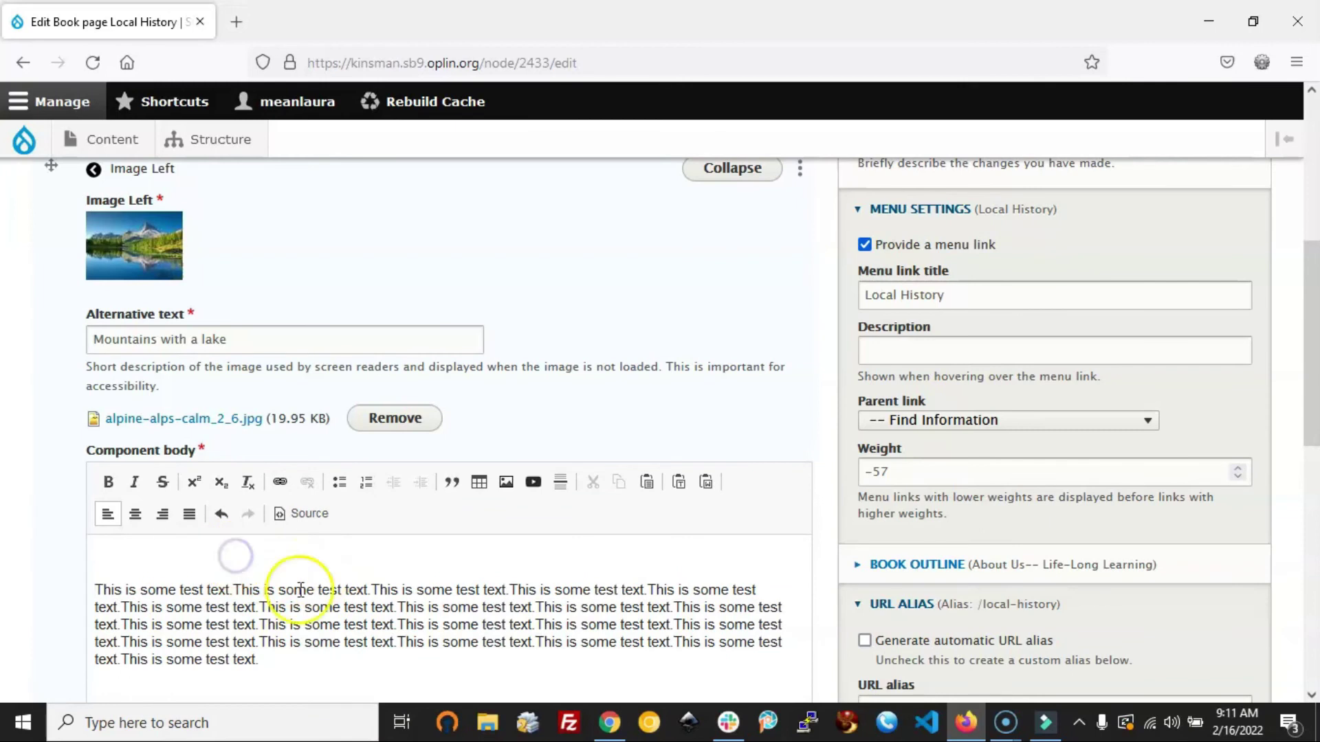
{"action": "key", "text": "Return"}
- Save the Local History page and check how the Image Left text lines up beside its picture
{"action": "scroll", "coordinate": [300, 590], "scroll_direction": "down", "scroll_amount": 10}
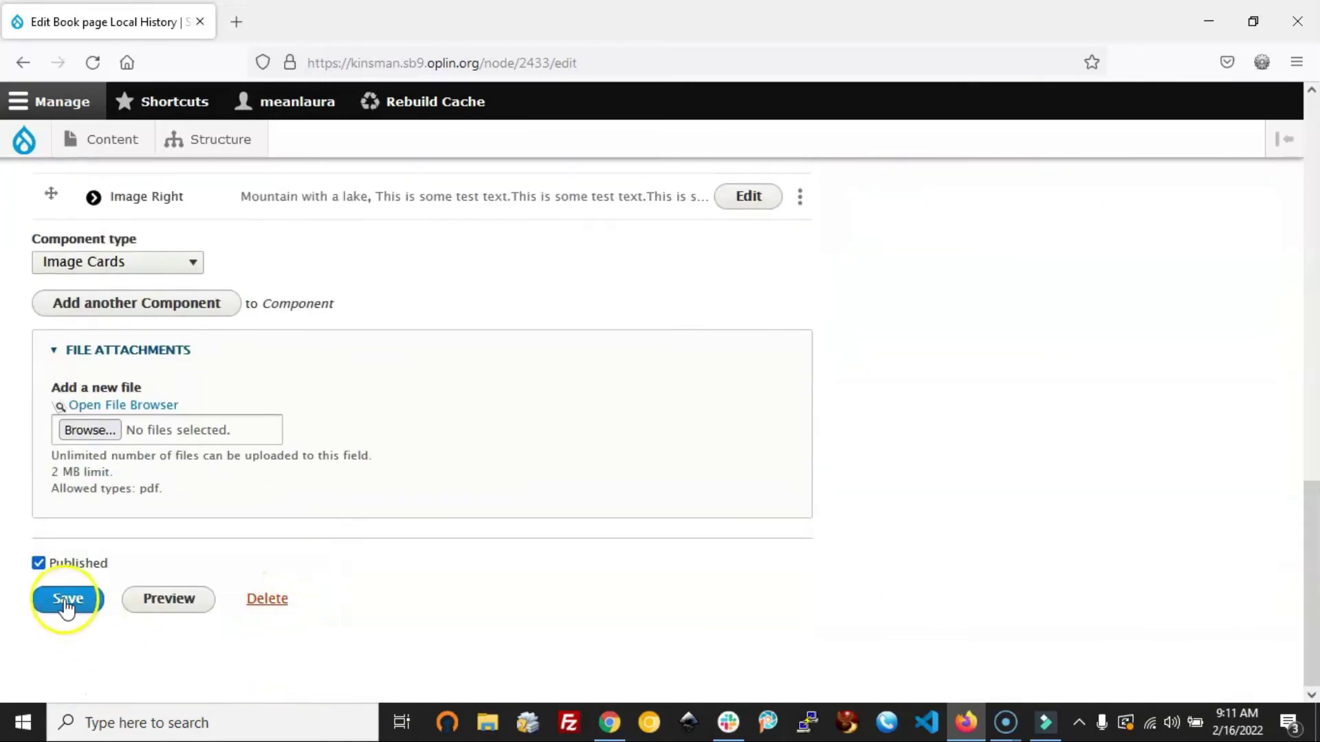
{"action": "left_click", "coordinate": [66, 607]}
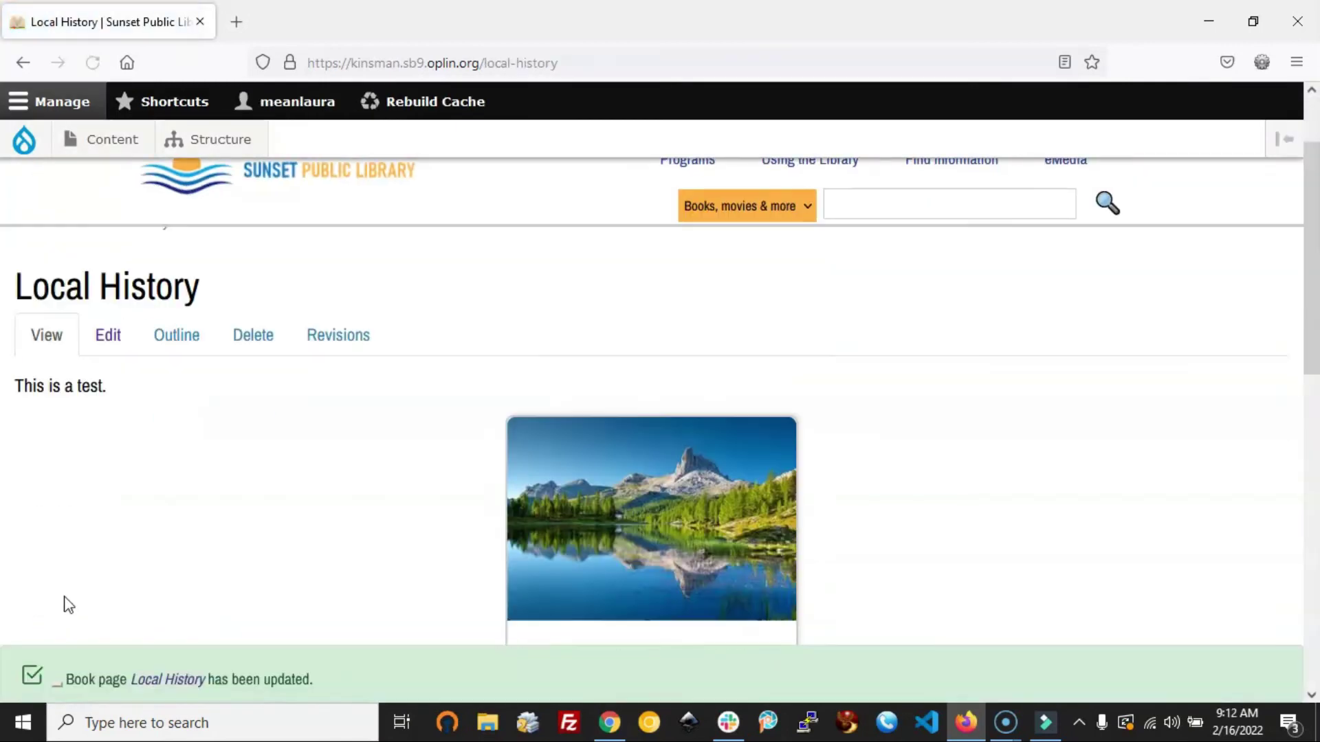
{"action": "scroll", "coordinate": [242, 487], "scroll_direction": "down", "scroll_amount": 4}
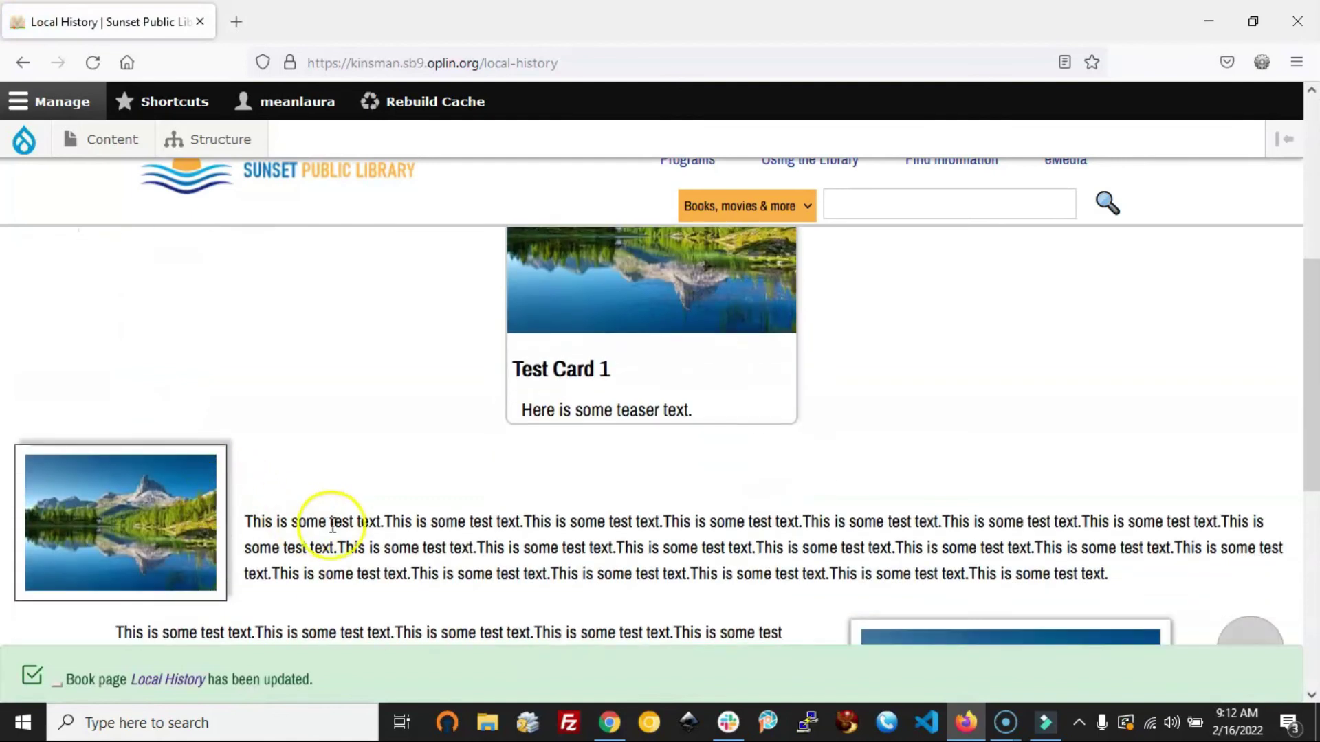
{"action": "scroll", "coordinate": [804, 495], "scroll_direction": "down", "scroll_amount": 1}
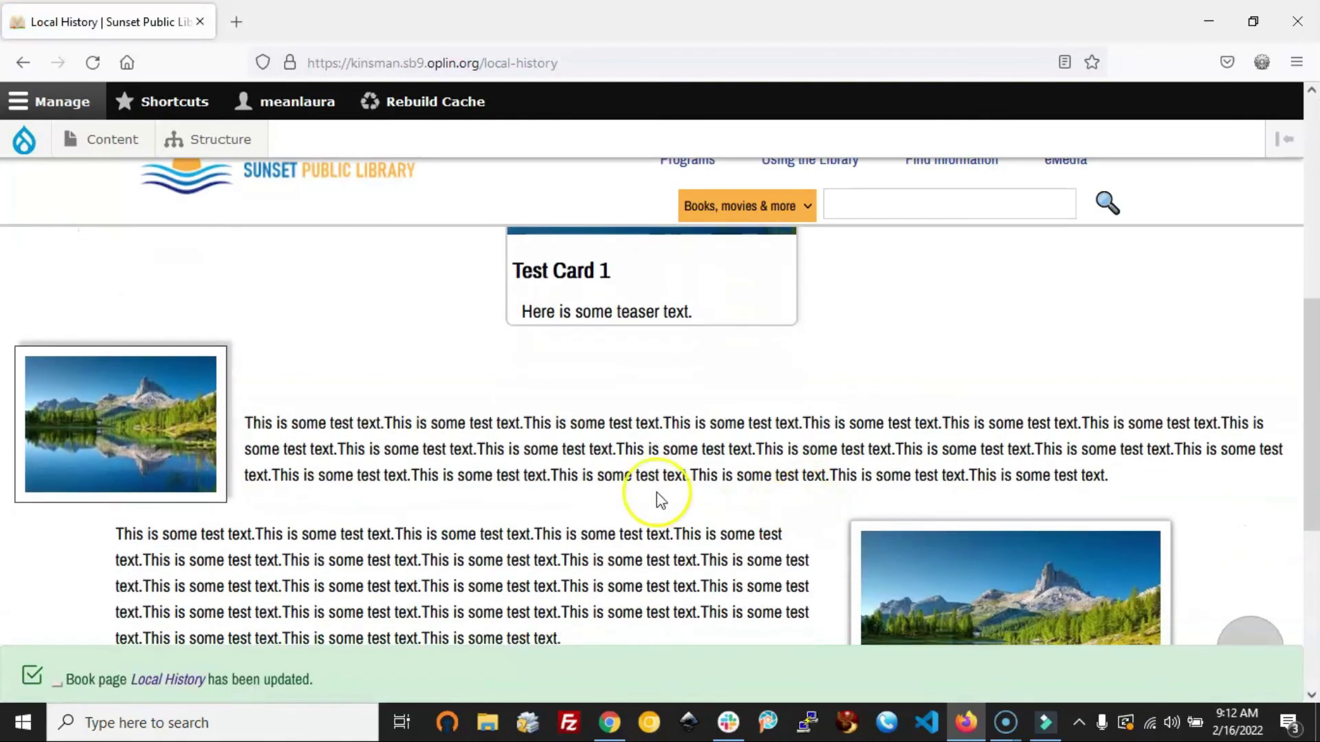
{"action": "scroll", "coordinate": [756, 544], "scroll_direction": "down", "scroll_amount": 1}
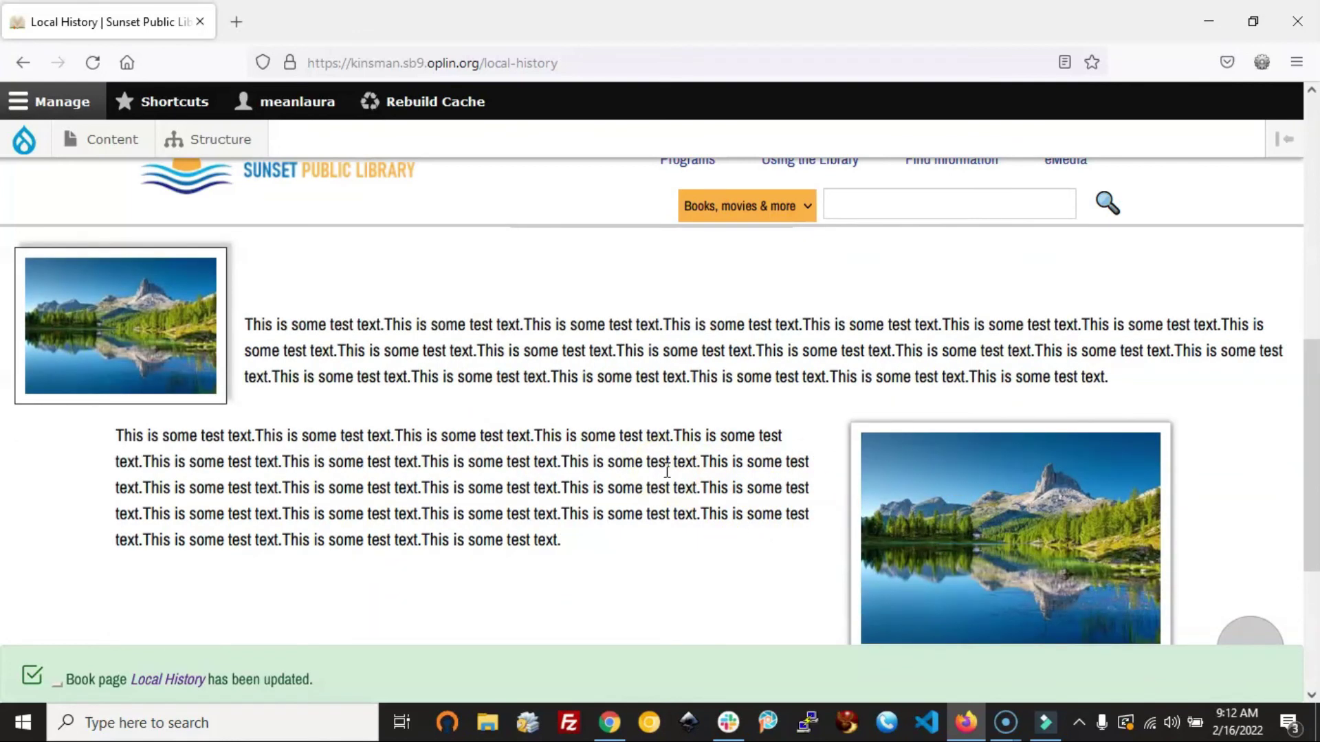
{"action": "scroll", "coordinate": [571, 456], "scroll_direction": "down", "scroll_amount": 1}
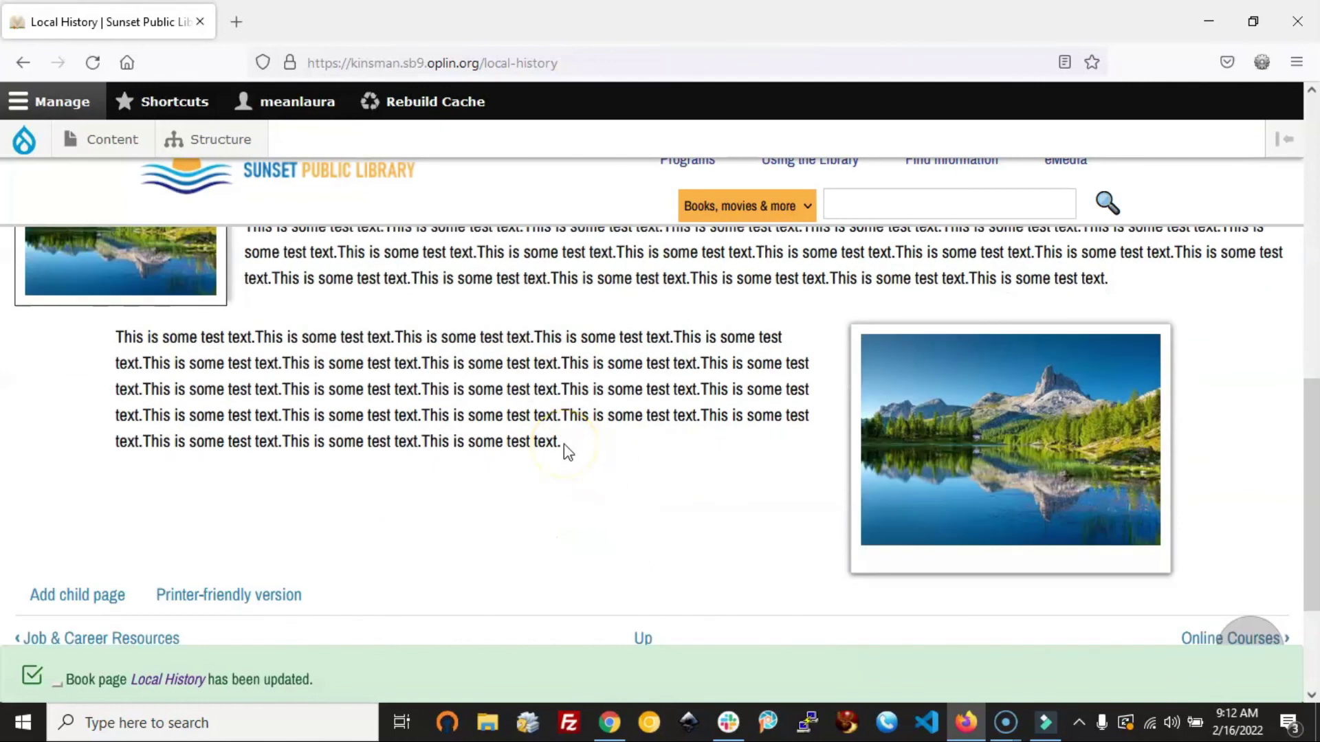
- Return to editing the Local History page and look through the available component types without choosing a different one
{"action": "scroll", "coordinate": [566, 450], "scroll_direction": "up", "scroll_amount": 3}
{"action": "scroll", "coordinate": [633, 515], "scroll_direction": "up", "scroll_amount": 1}
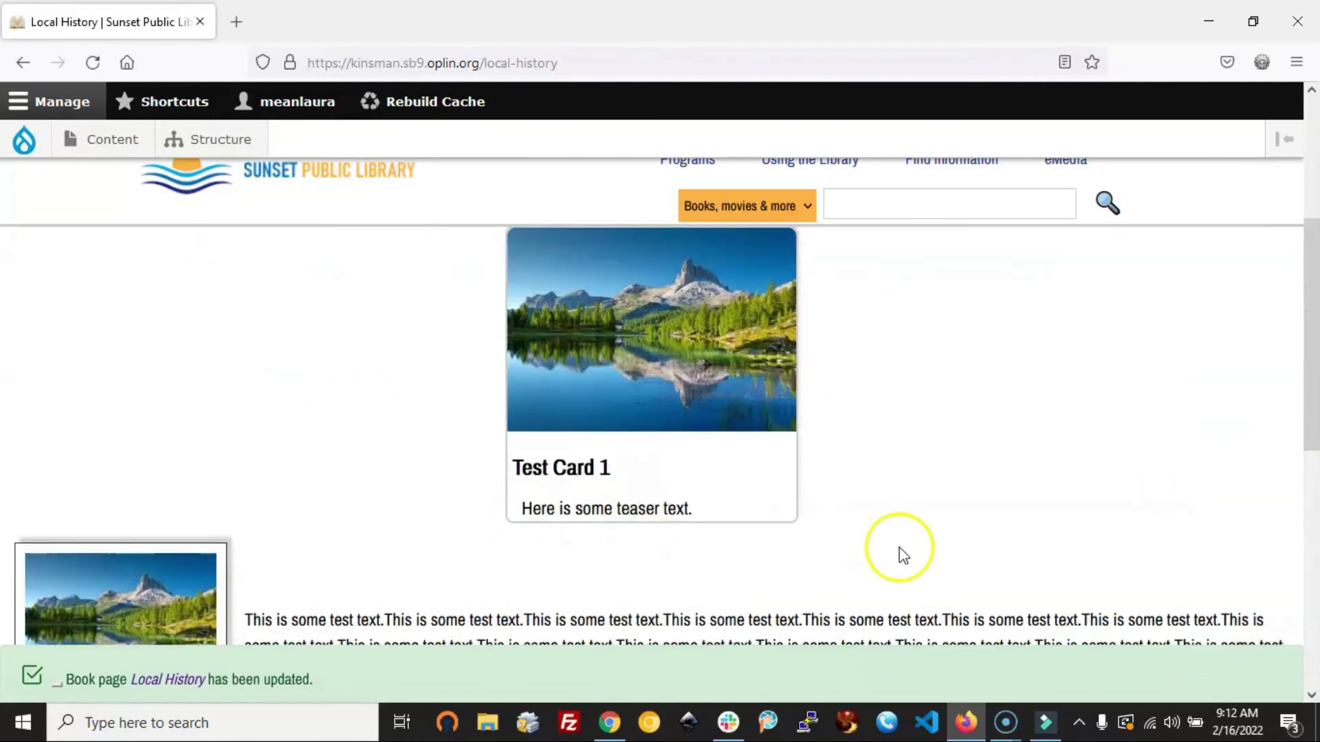
{"action": "left_click", "coordinate": [897, 553]}
{"action": "scroll", "coordinate": [898, 555], "scroll_direction": "up", "scroll_amount": 2}
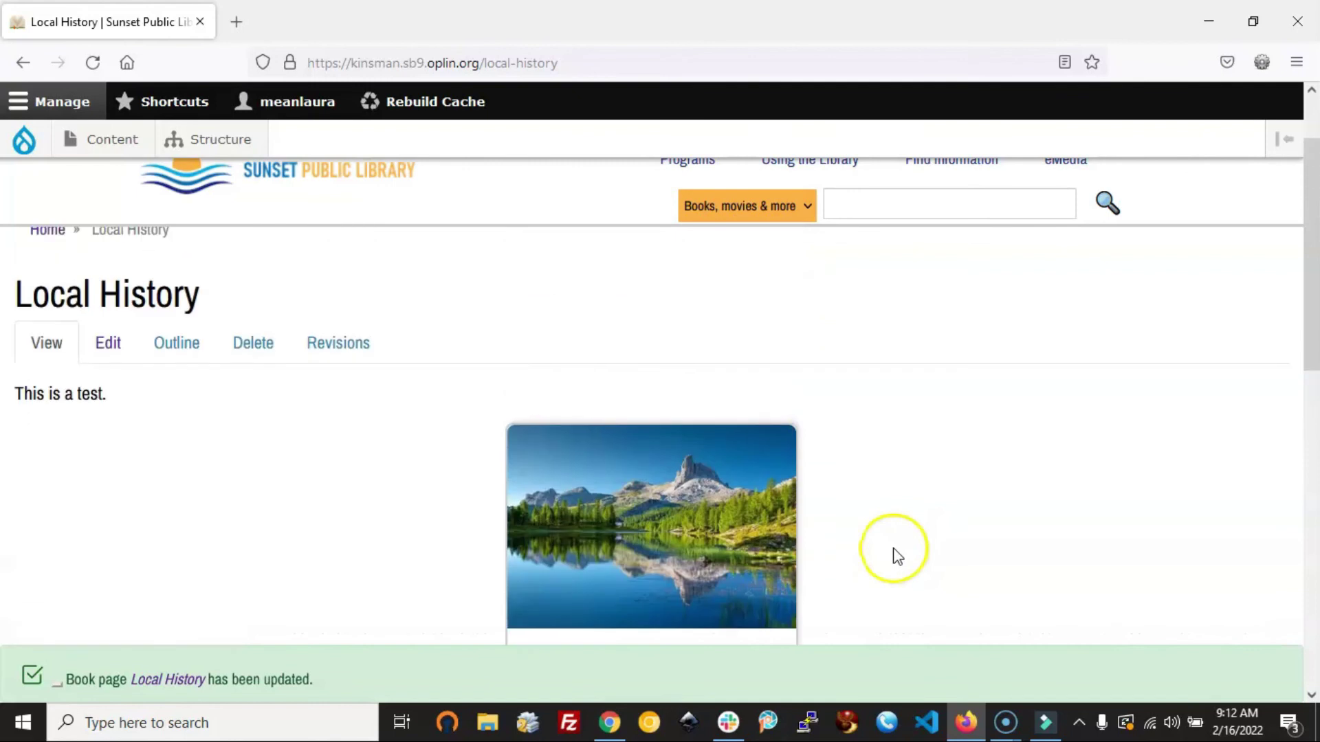
{"action": "left_click", "coordinate": [107, 344]}
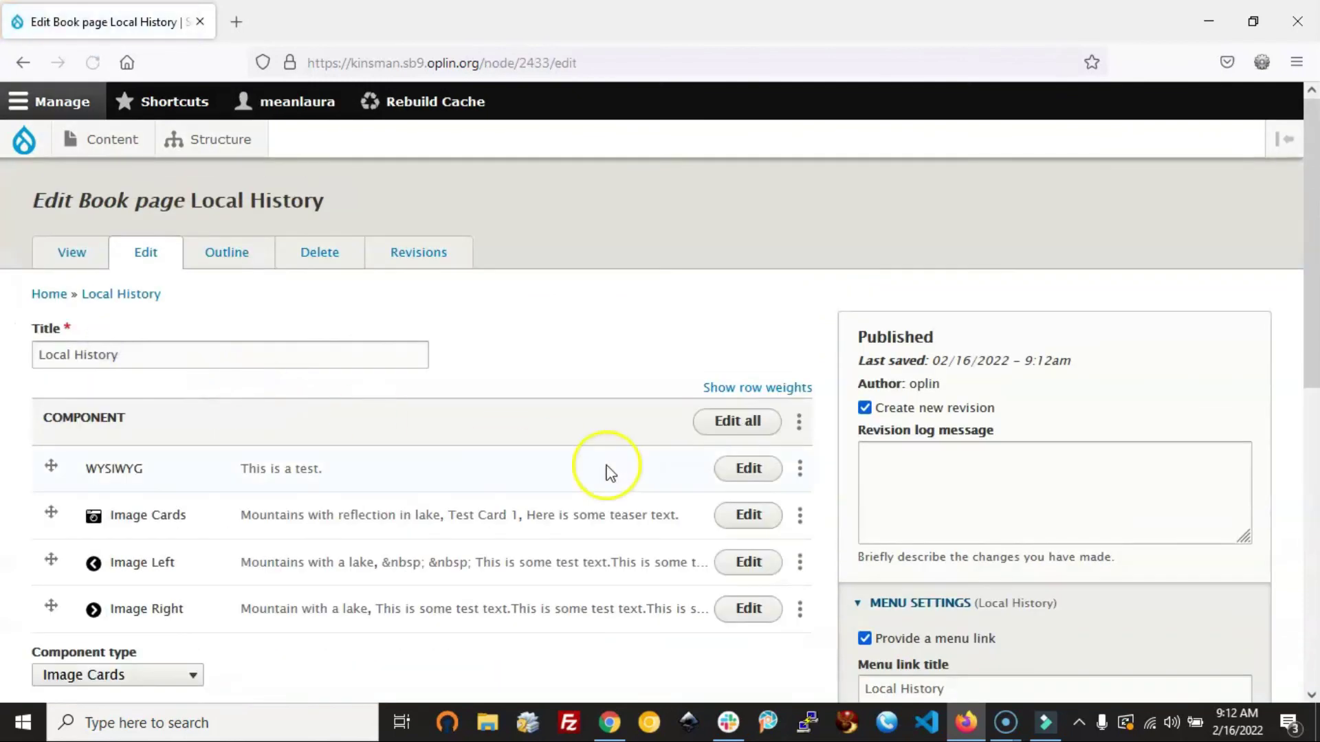
{"action": "scroll", "coordinate": [633, 479], "scroll_direction": "down", "scroll_amount": 2}
{"action": "scroll", "coordinate": [636, 478], "scroll_direction": "down", "scroll_amount": 1}
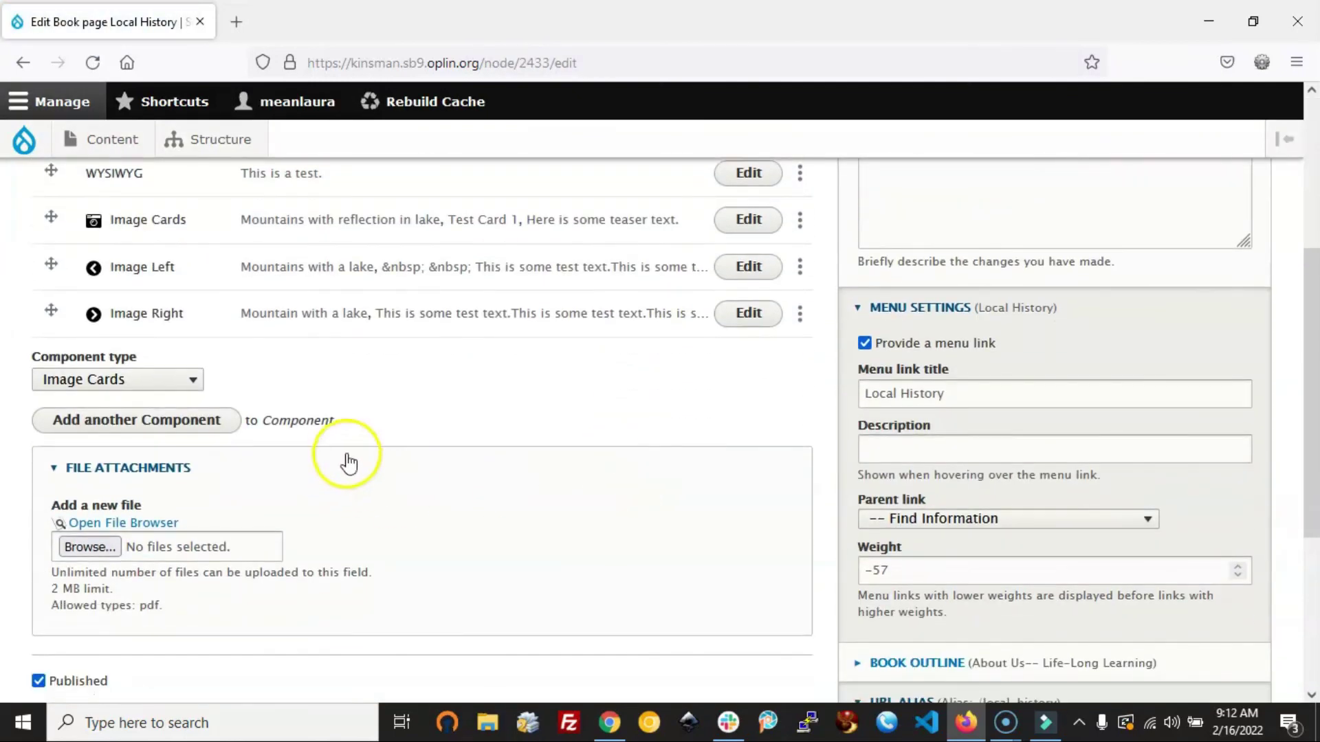
{"action": "left_click", "coordinate": [195, 382]}
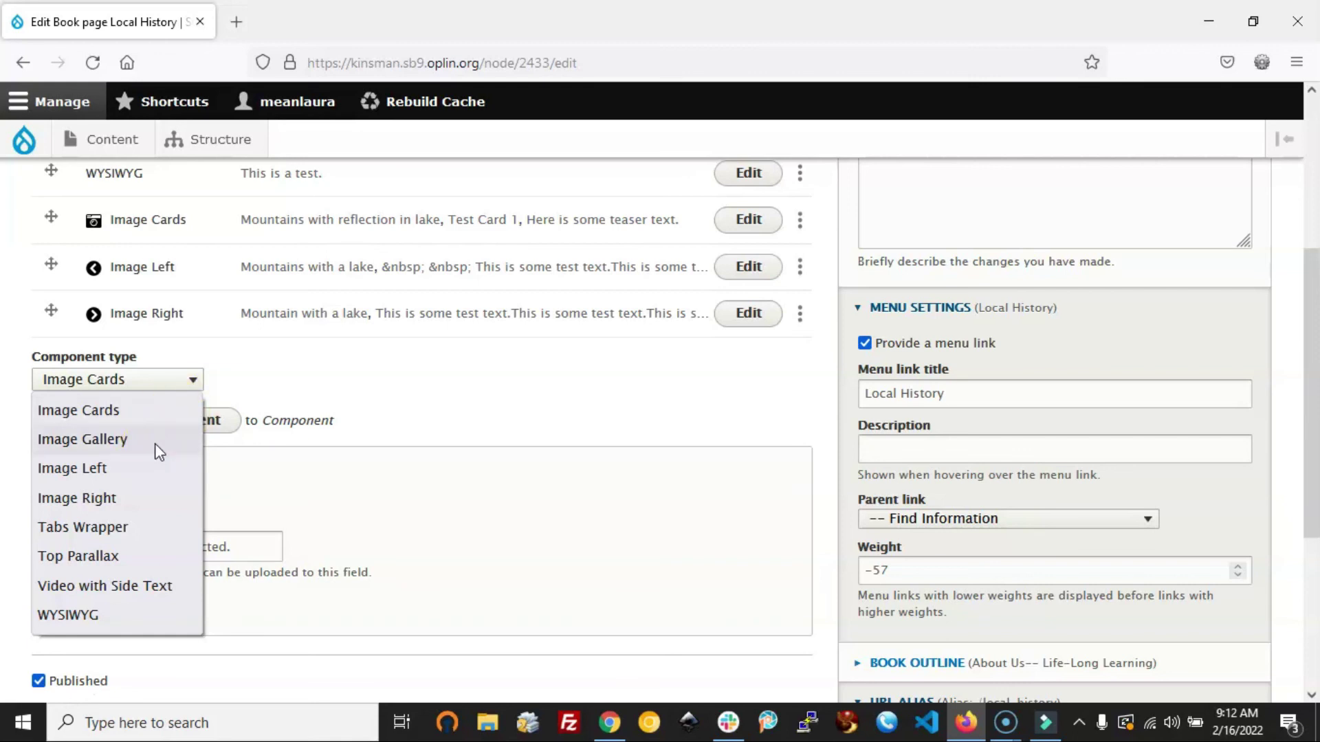
{"action": "left_click", "coordinate": [423, 390]}
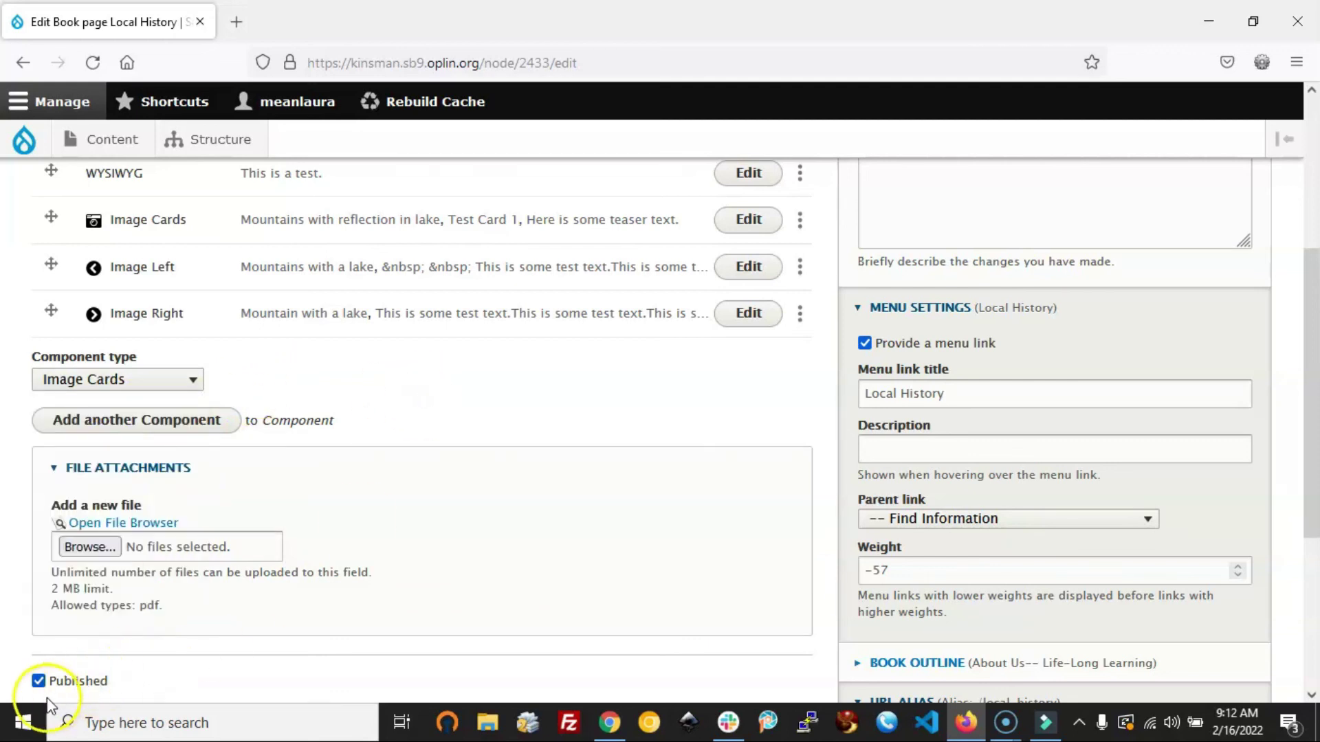